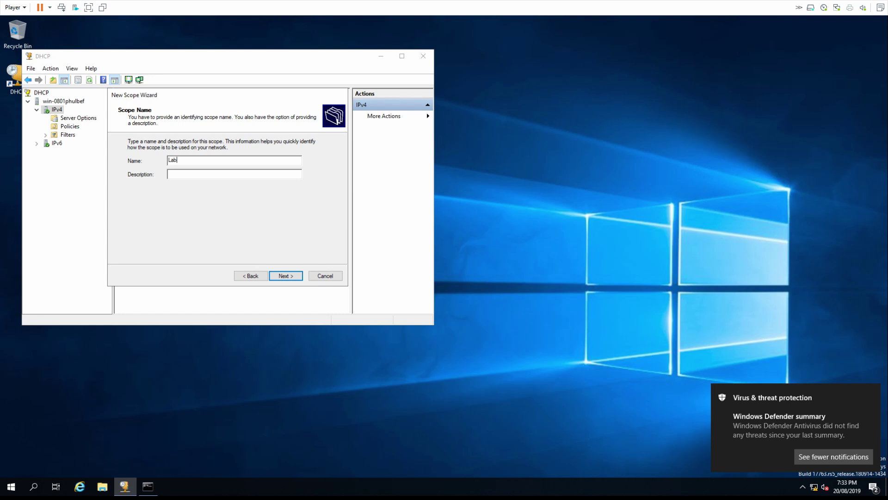
Step: Define the scope's address range as 172.16.1.1 to 172.16.1.254 with a subnet mask length of 24
left_click(285, 276)
type("172.16.1.1")
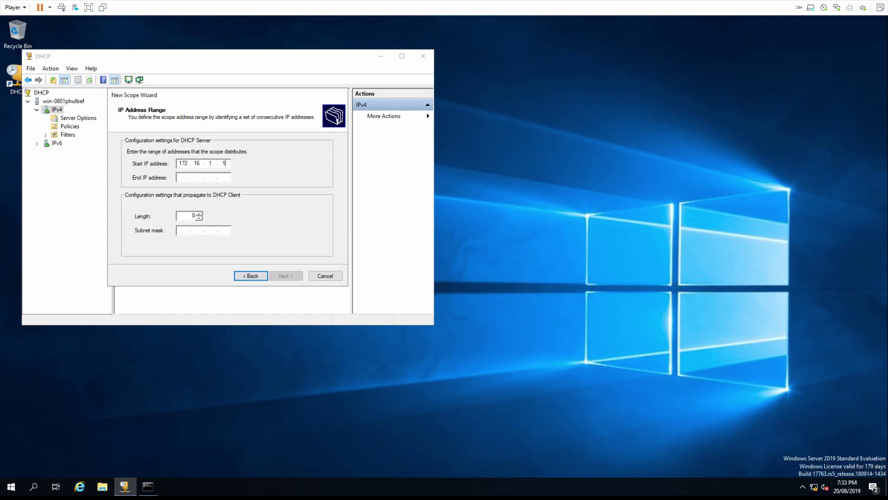
key("Tab")
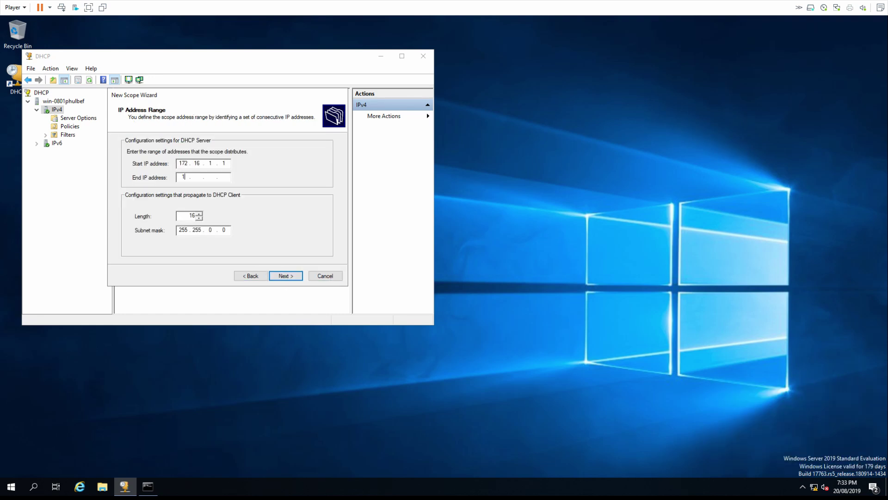
type("172.16.1.254")
key("Tab")
type("24")
key("Tab")
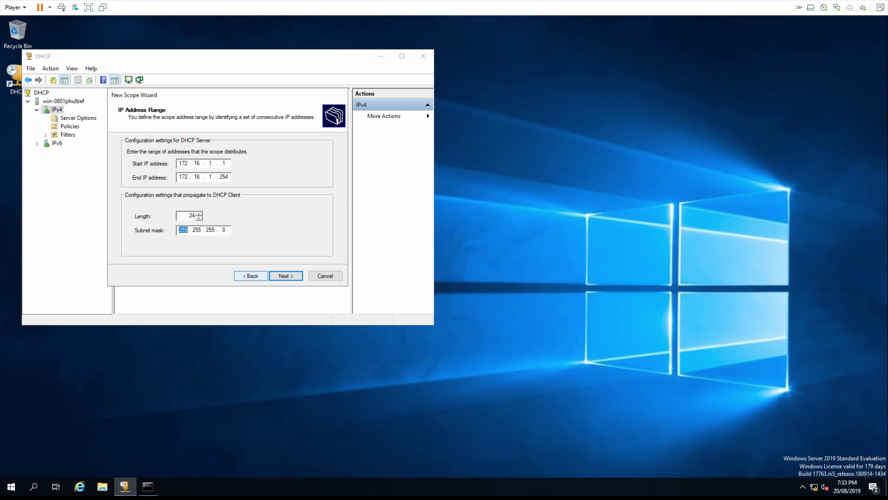
Step: Exclude the addresses 172.16.1.1 to 172.16.1.2 from the scope's distribution
left_click(284, 276)
type("172.16.1.1")
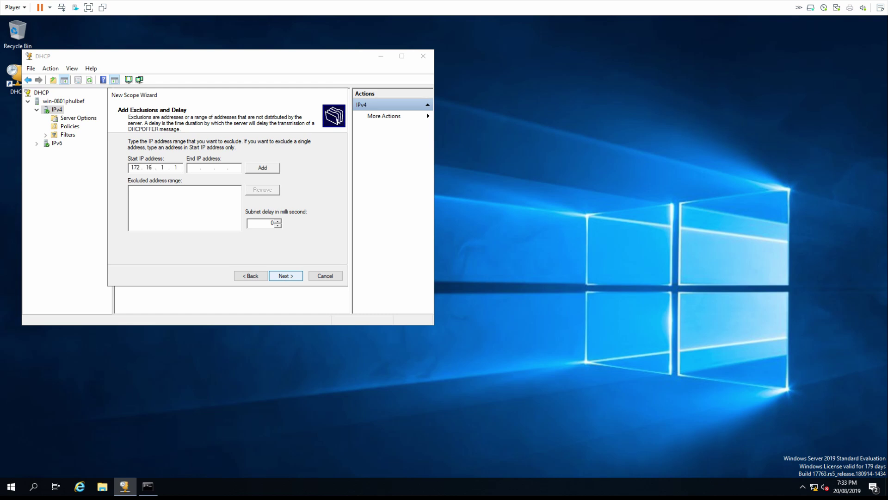
key("Tab")
type("172 . 161")
key("BackSpace")
left_click(266, 169)
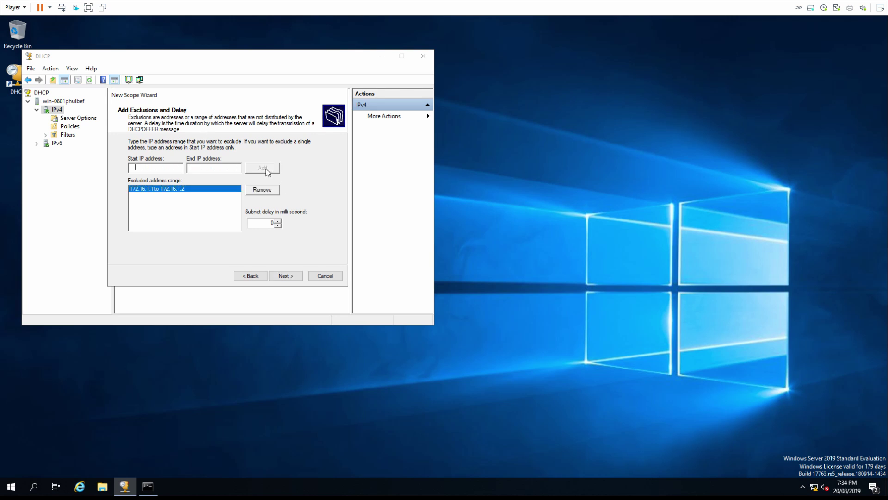
Step: Reduce the number of days in the scope's lease duration and accept the setting
left_click(285, 276)
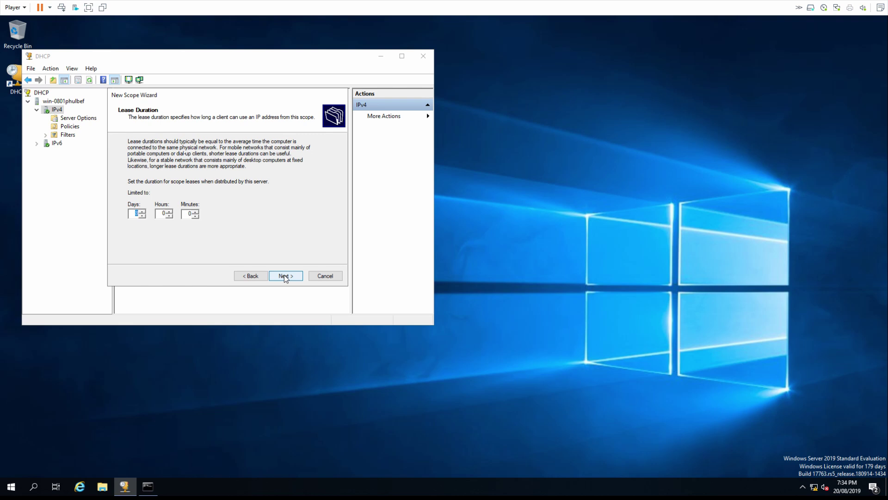
left_click(143, 216)
left_click(143, 216)
left_click(142, 216)
left_click(160, 213)
left_click(285, 276)
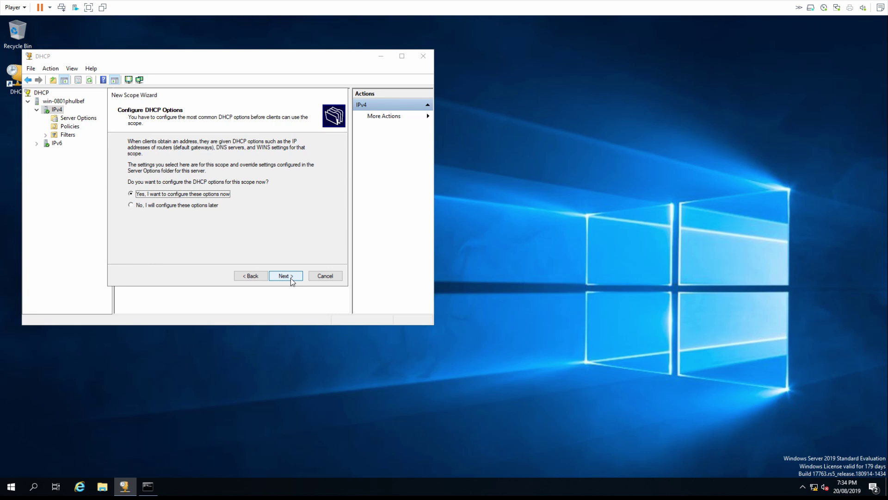
Step: Choose to configure the DHCP options now and add 172.16.1.1 as the default gateway
left_click(291, 278)
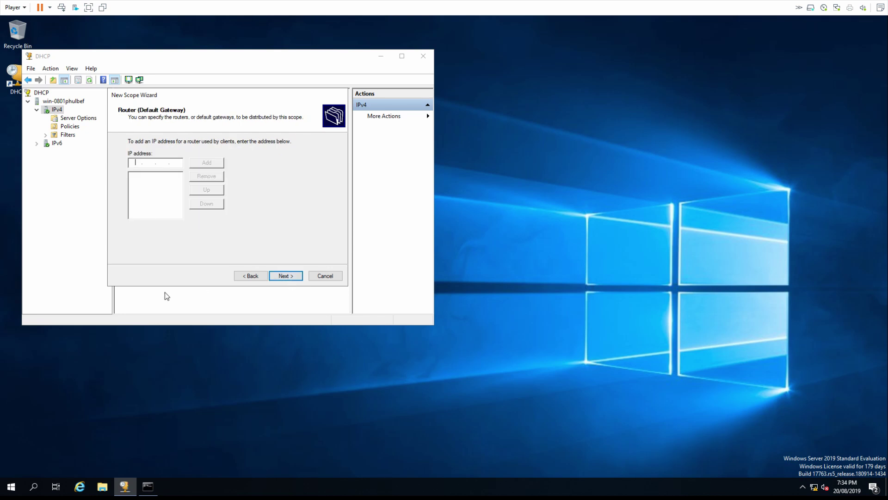
type("172.16.1.1")
left_click(207, 163)
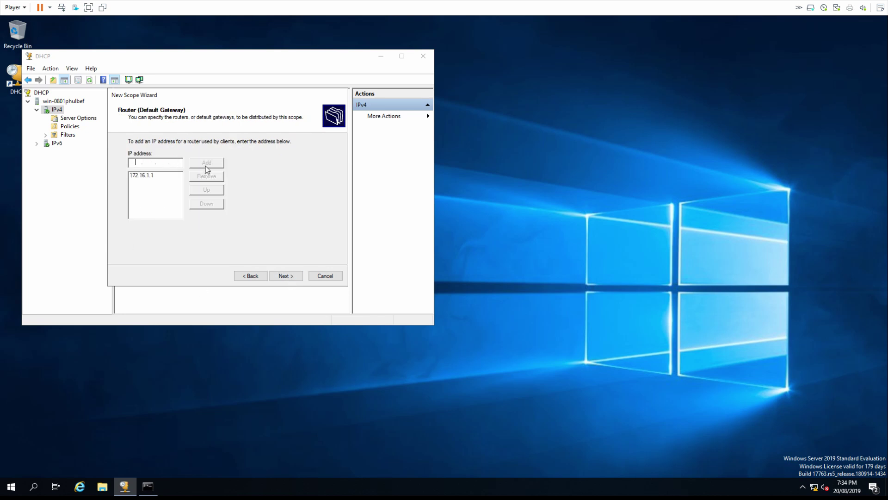
Step: Set the parent domain to networkdirection.net and add 1.1.1.1 as an additional DNS server, accepting it despite the validation warning
left_click(294, 278)
type("networkdire")
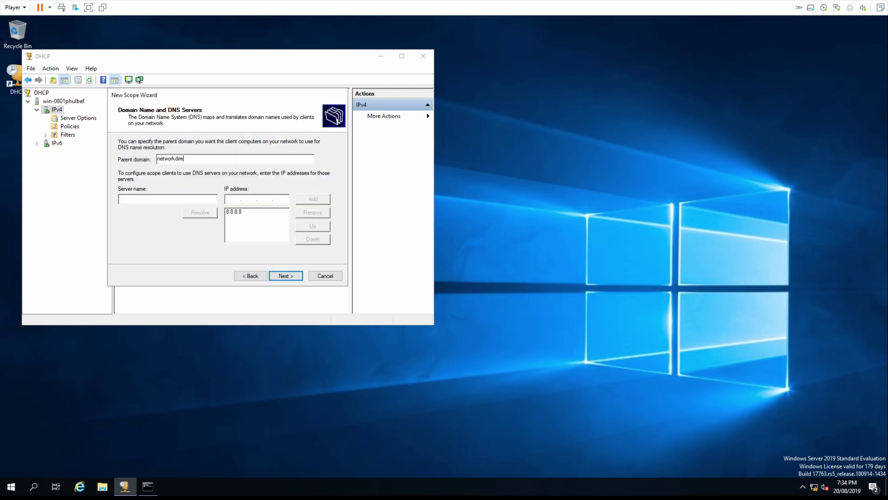
type("ction.net")
left_click(246, 212)
left_click(234, 200)
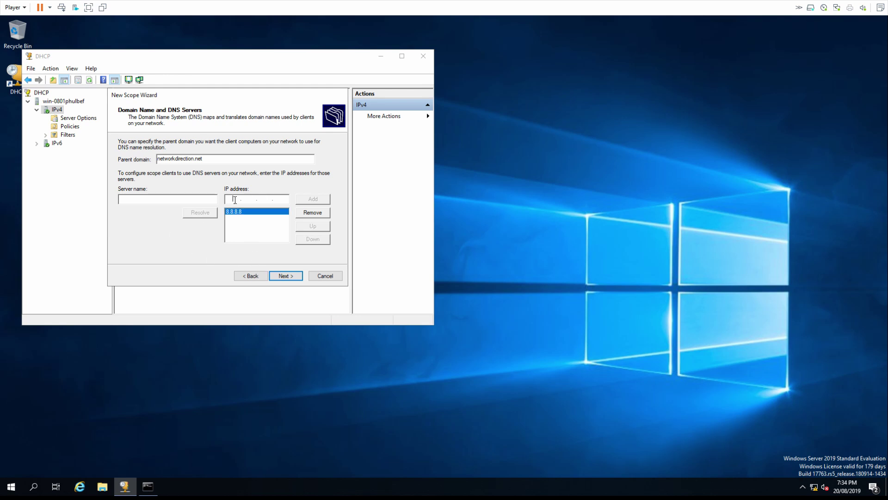
type("1.1.1.1")
left_click(305, 199)
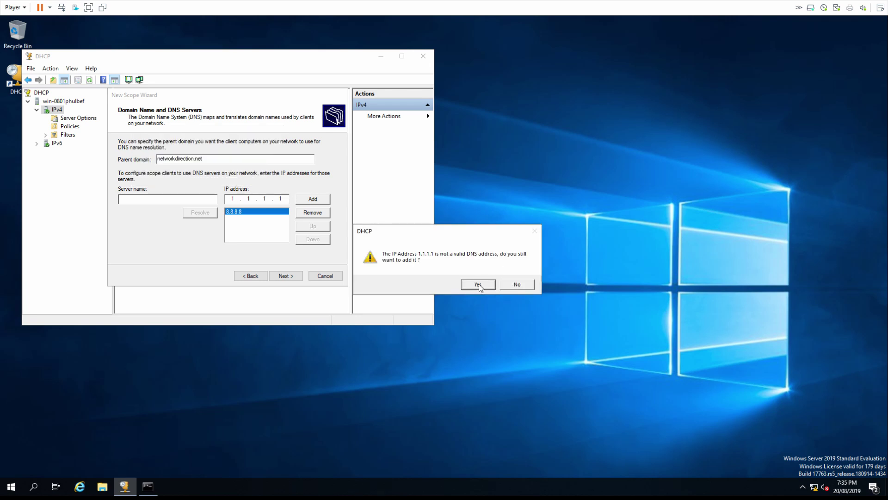
left_click(478, 285)
Step: Leave the WINS servers empty, choose to activate the scope now and complete the New Scope Wizard
left_click(284, 275)
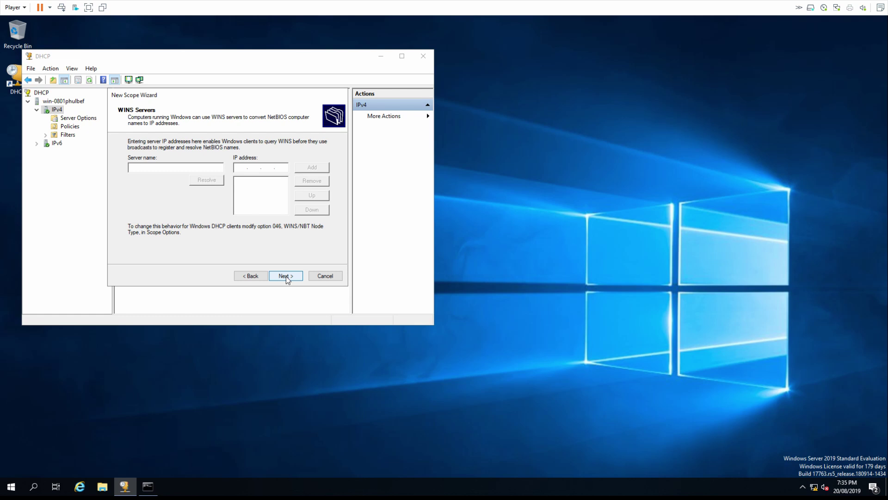
left_click(286, 276)
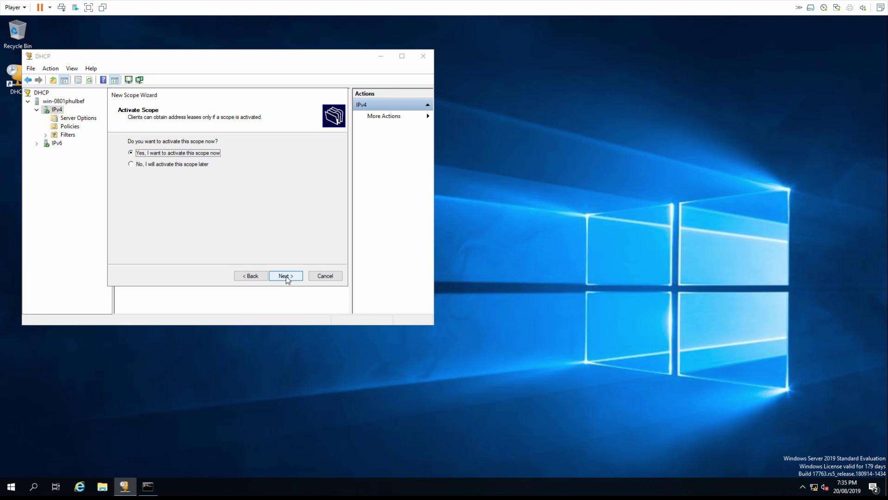
left_click(152, 163)
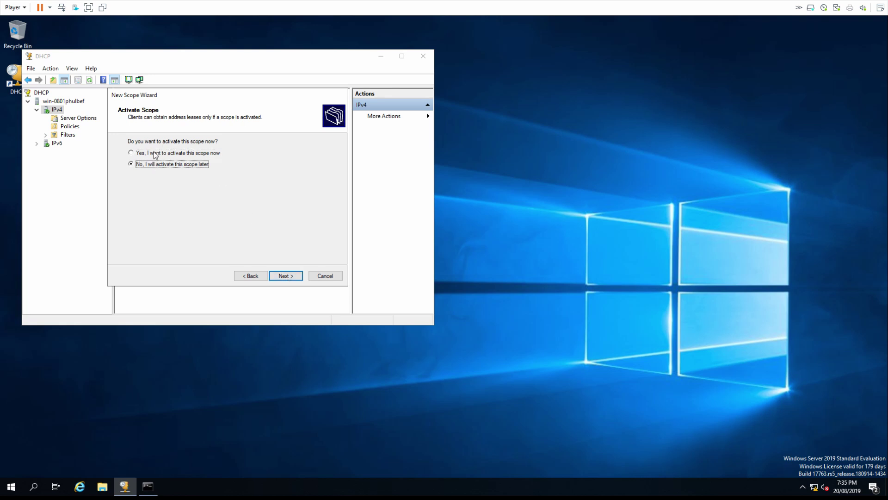
left_click(154, 154)
left_click(286, 275)
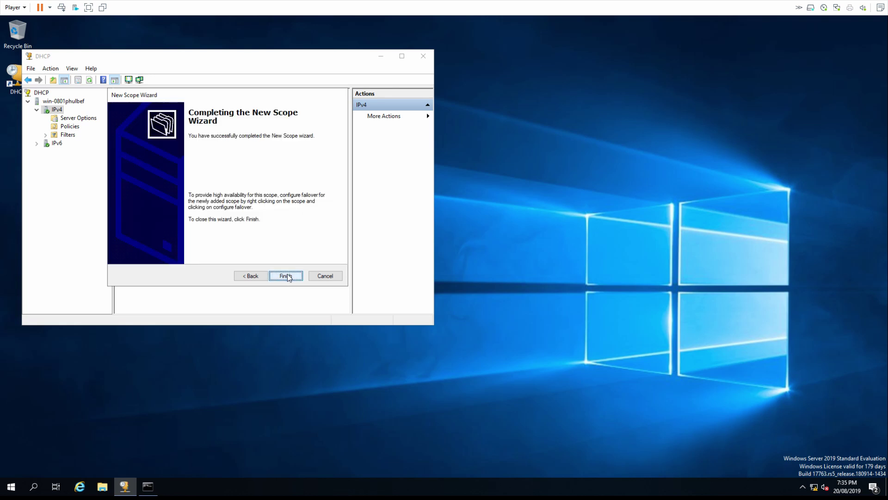
left_click(288, 277)
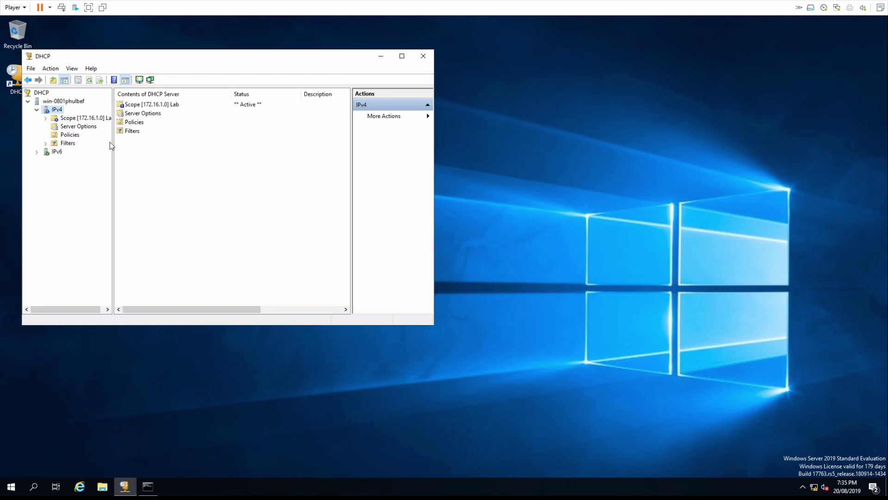
Step: Expand the Lab scope, enlarge the DHCP window and review the scope's address pool and address leases
left_click(46, 118)
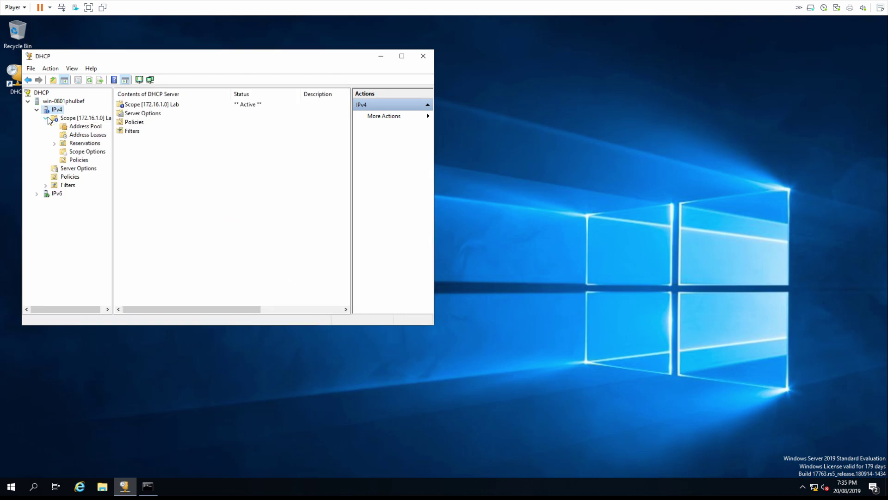
left_click(73, 128)
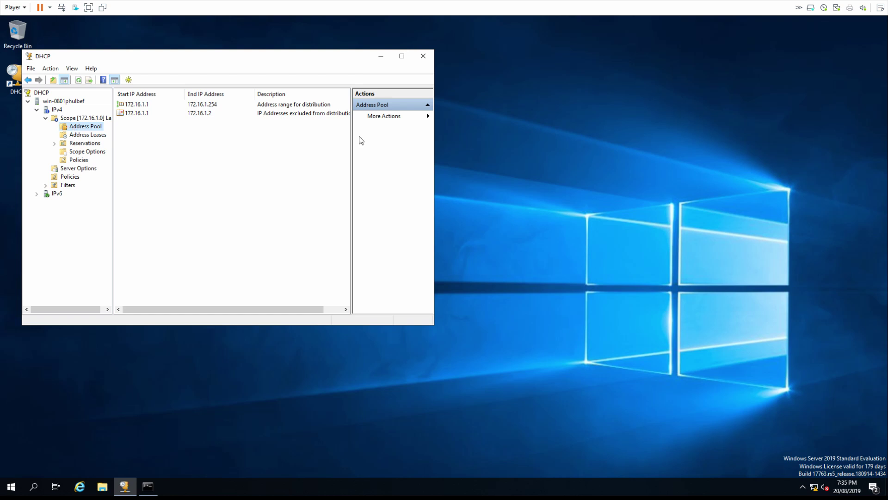
left_click_drag(433, 139, 711, 139)
left_click_drag(404, 325, 404, 404)
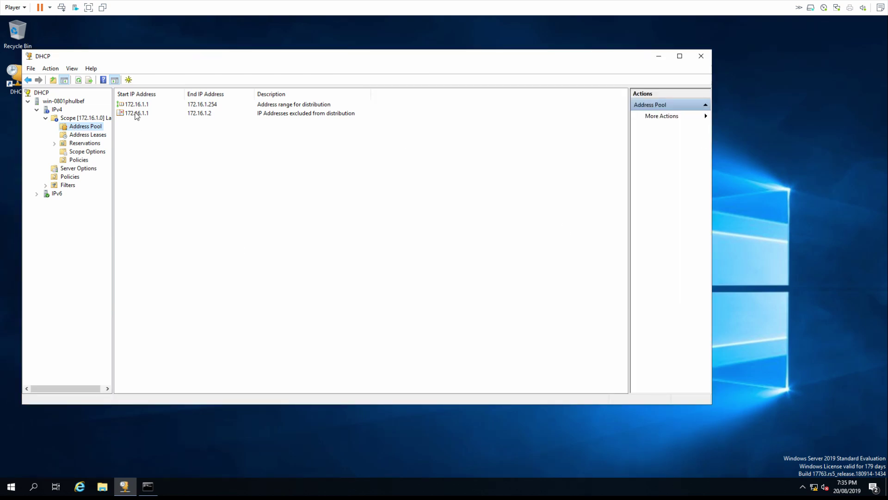
left_click(83, 135)
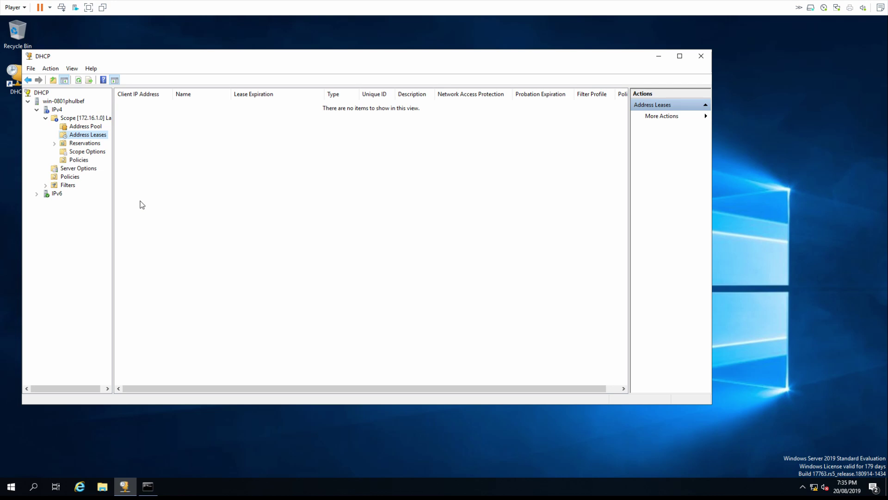
Step: Fill in a new reservation named test for 172.16.1.10 with MAC address aaaa.bbbb.cccc and try to add it
left_click(81, 145)
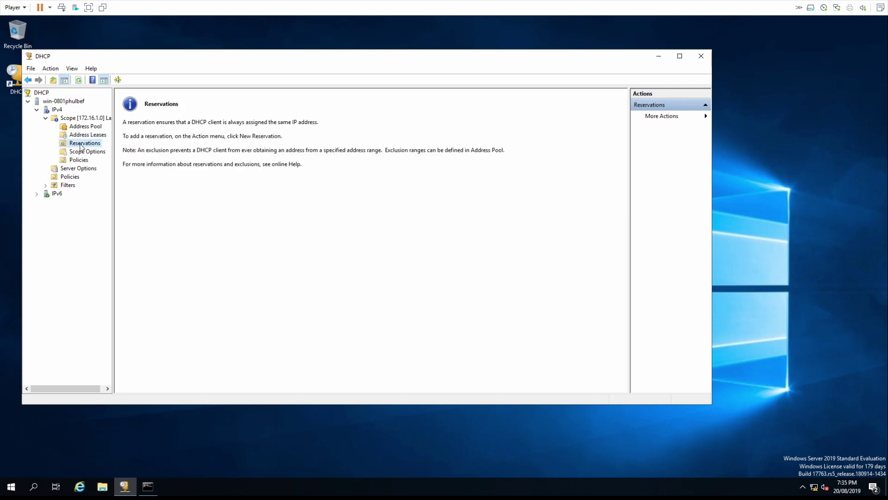
right_click(82, 148)
left_click(101, 149)
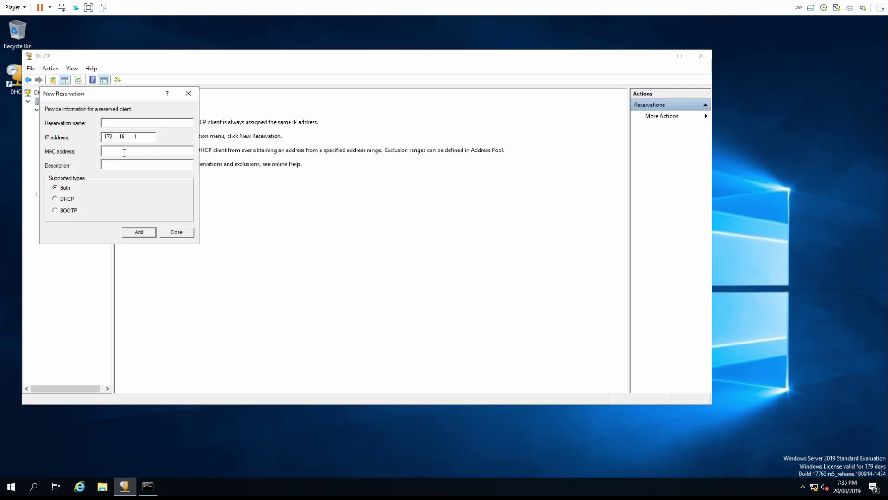
type("test")
type("10")
left_click(127, 151)
type("aaaa.bbbb.cccc")
left_click(141, 234)
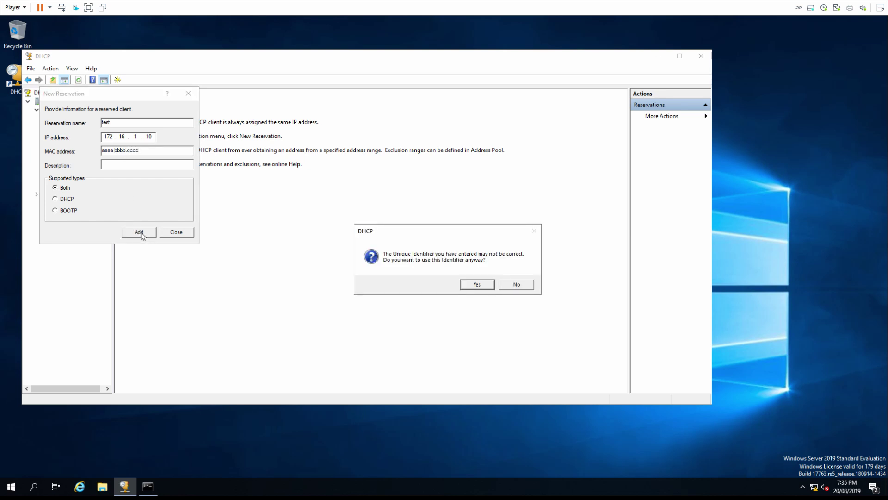
left_click(516, 284)
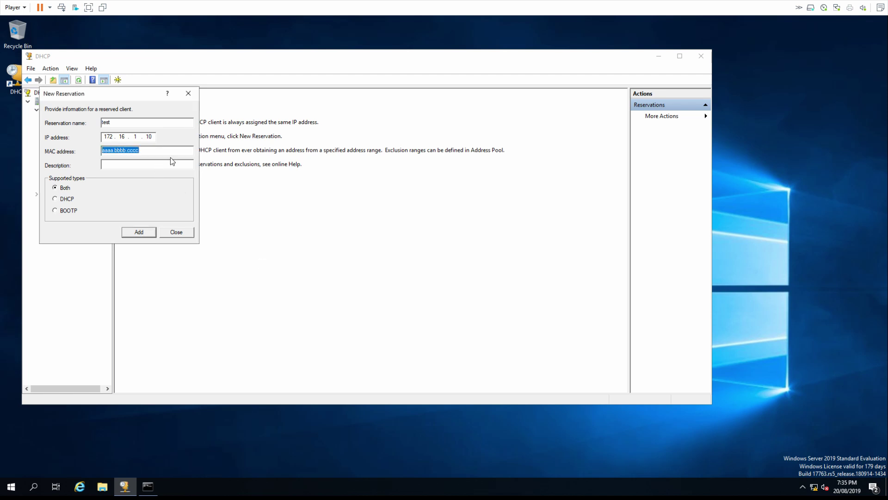
Step: Change the reservation's MAC address to aa:aa:bb:bb:cc:cc and try to add it again
type("aa:aa:bb:bb:cc:cc")
left_click(137, 231)
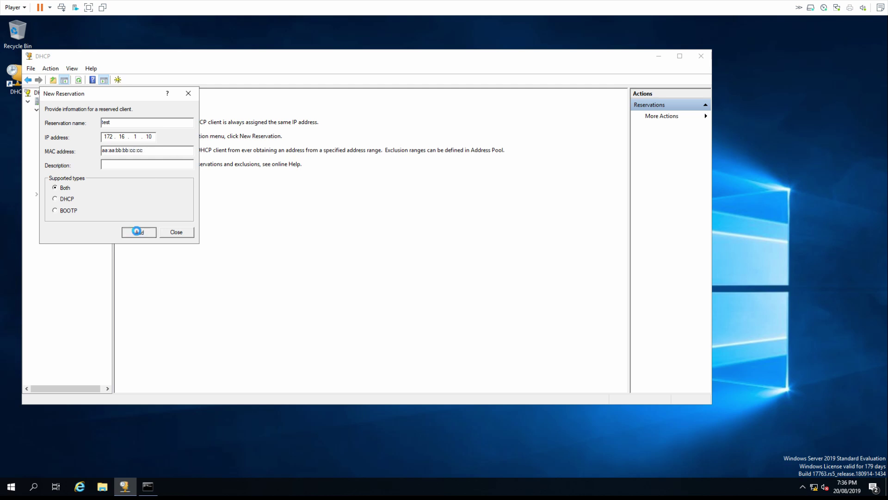
left_click(529, 287)
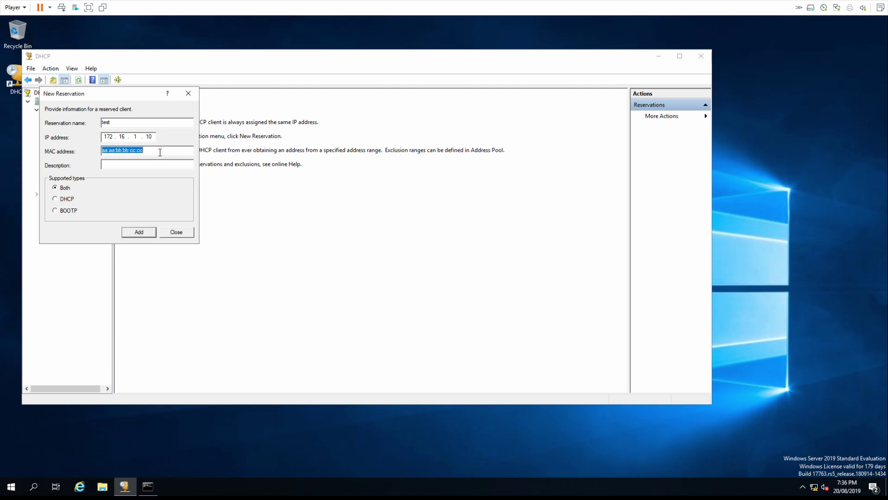
Step: Remove the colons from the reservation's MAC address, add the reservation and close the dialog
key("Home")
key("Right")
key("Right")
key("Delete")
key("Right")
key("Right")
key("Delete")
key("Right")
key("Right")
key("Delete")
key("Right")
key("Right")
key("Delete")
key("Right")
key("Right")
key("Delete")
left_click(146, 235)
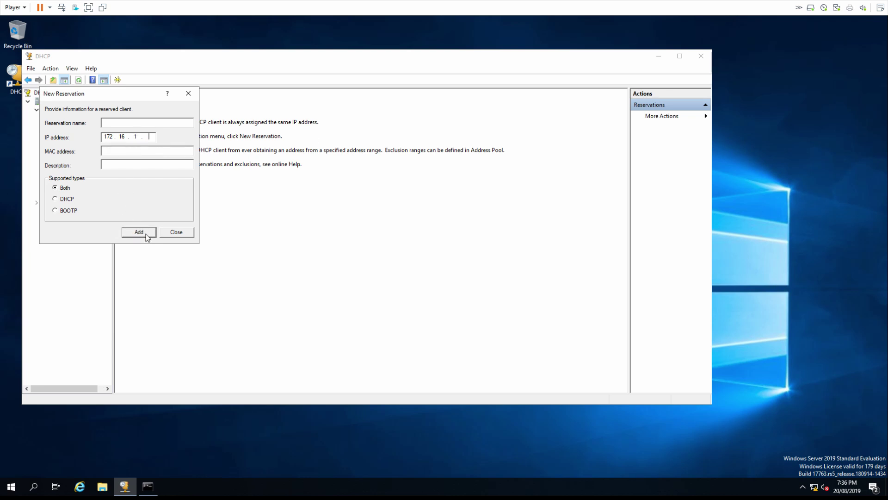
left_click(176, 232)
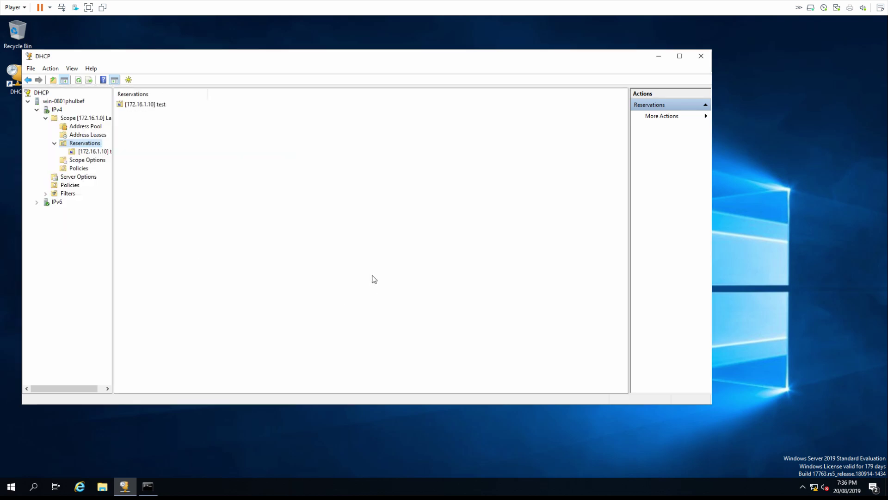
Step: Widen the console tree and examine the DHCP options that apply to the test reservation
left_click(90, 151)
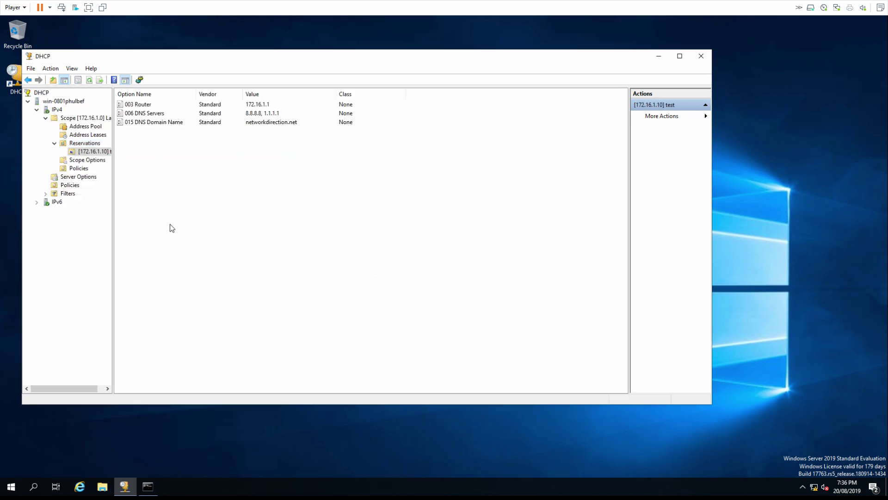
left_click_drag(113, 195, 176, 195)
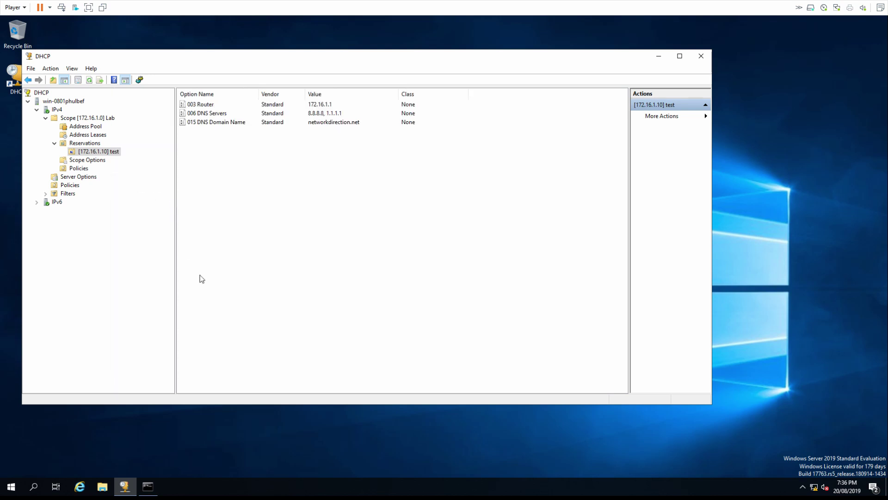
key("Down")
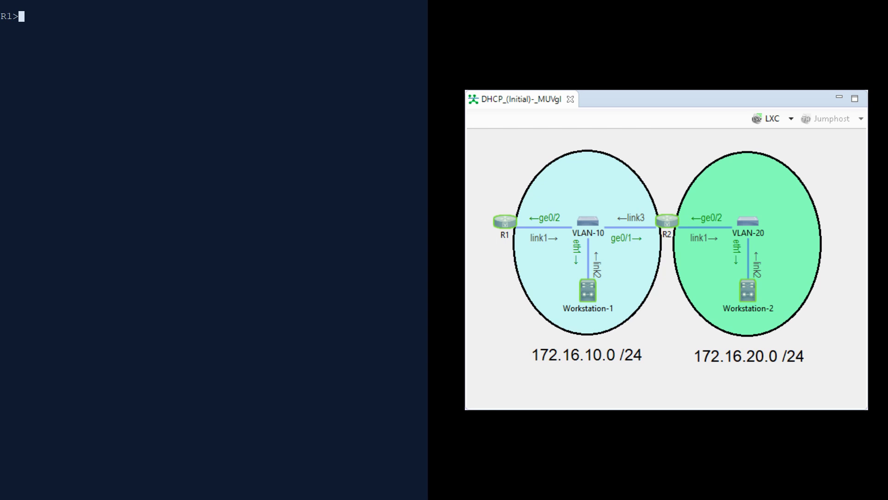
Step: Enter privileged mode and global configuration mode on router R1
type("en")
key("Return")
type("conf t")
key("Return")
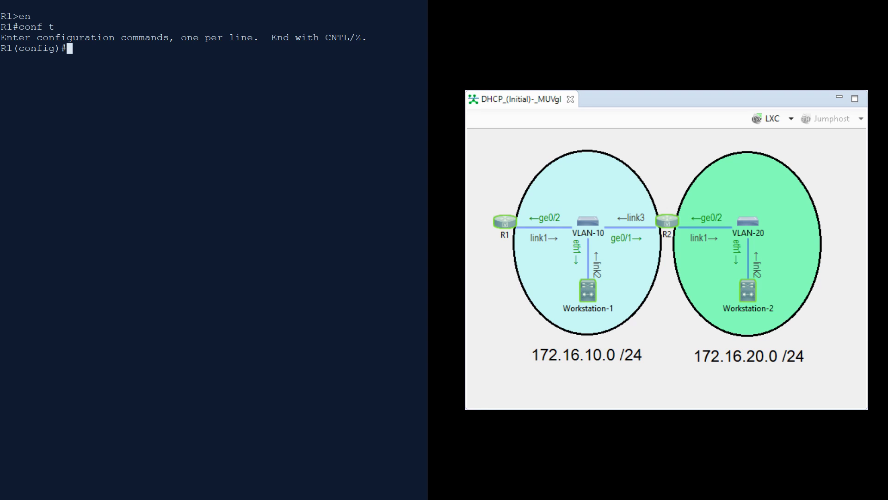
Step: Create a DHCP pool named LAB on R1 for network 172.16.10.0 with mask 255.255.255.0
type("ip dhcp pool LAB")
key("Return")
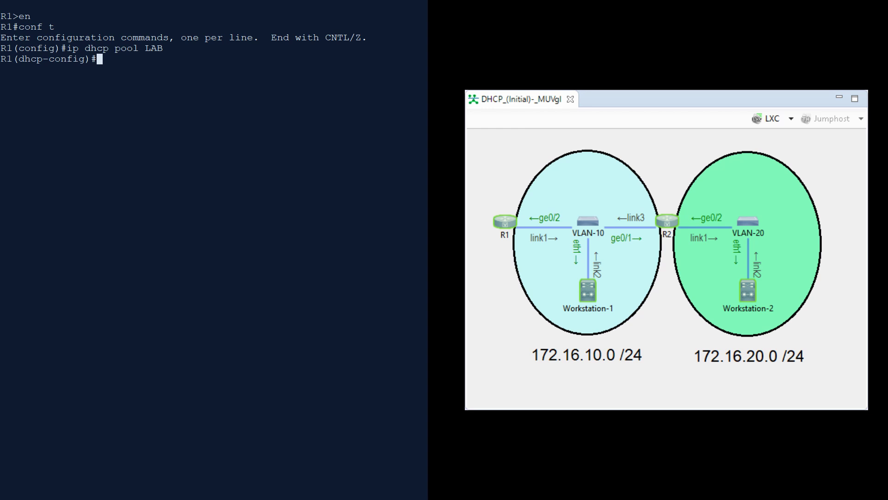
type("network 172.16.10.")
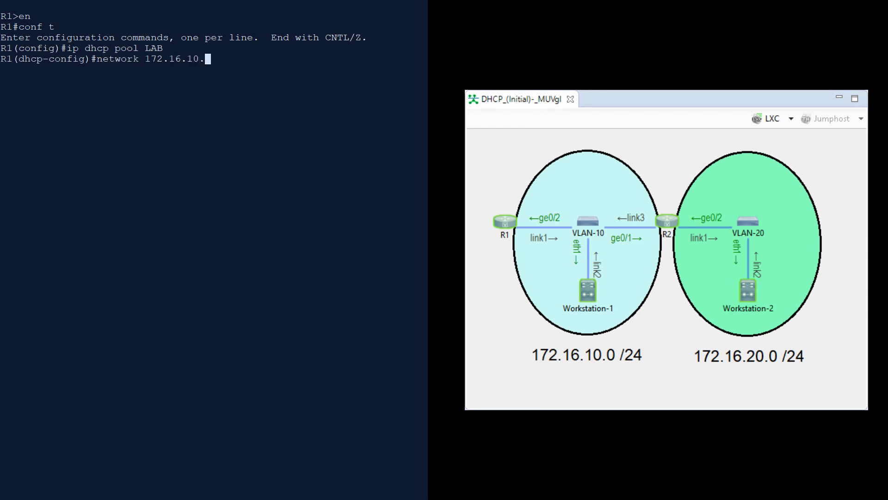
type("0 255.255.255")
type(".0")
key("Return")
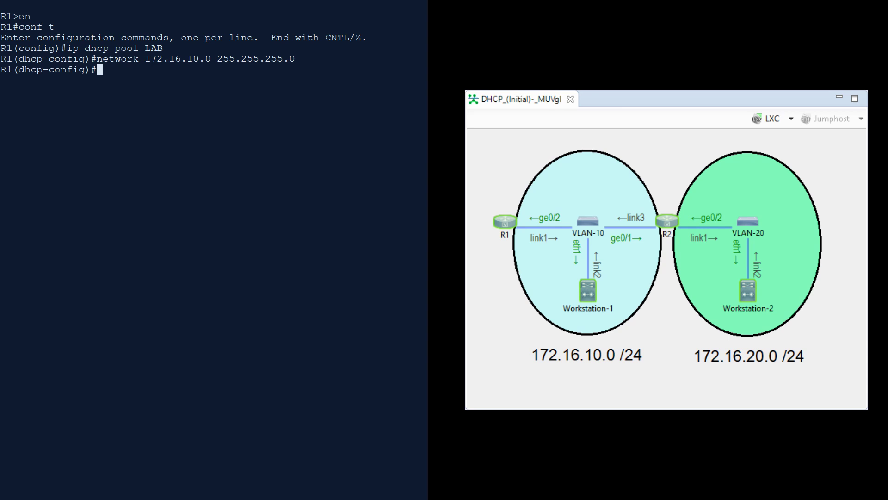
Step: Set the LAB pool's default router to 172.16.10.2 and its lease time to 4 days, checking the lease options first
type("default-router 172.16.10.2")
key("Return")
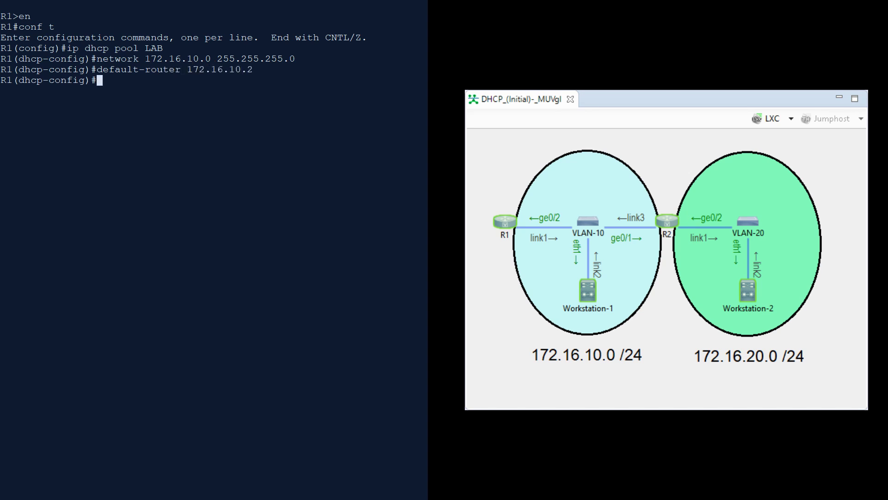
type("lease ?")
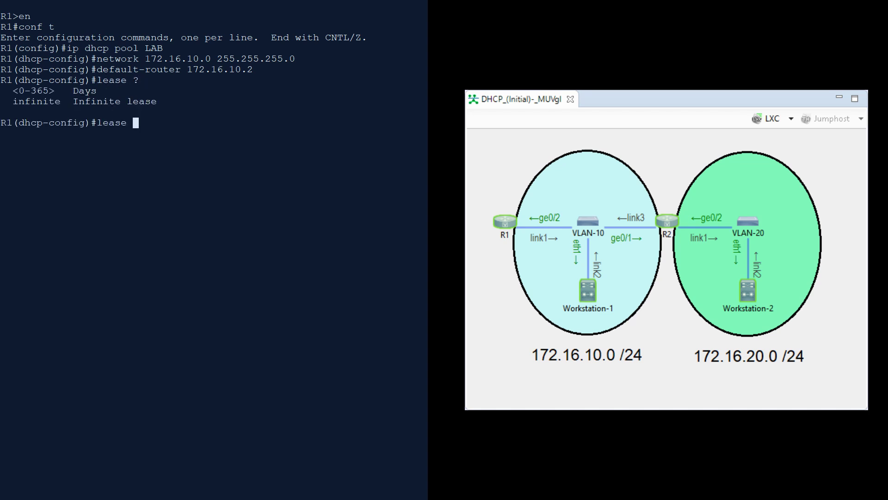
type("4")
key("Return")
Step: Set the LAB pool's domain name to networkdirection.net and its DNS server to 172.16.10.1
type("domain")
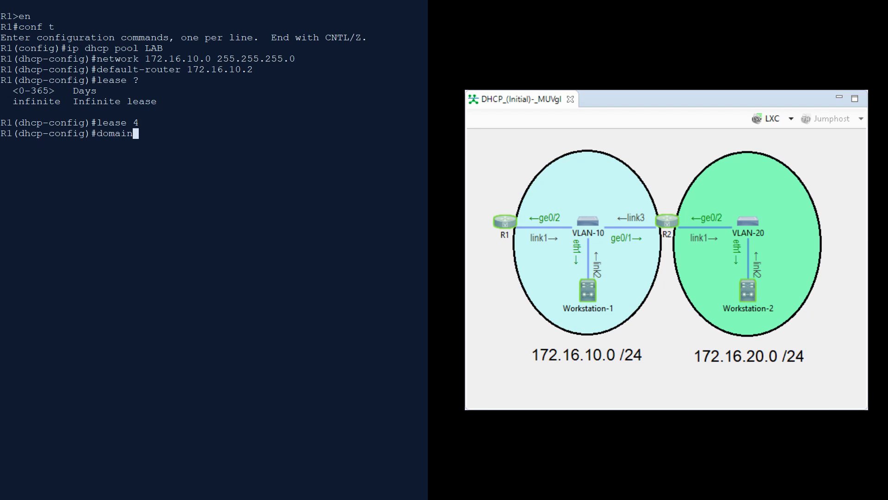
type("-name networkdirection")
type(".net")
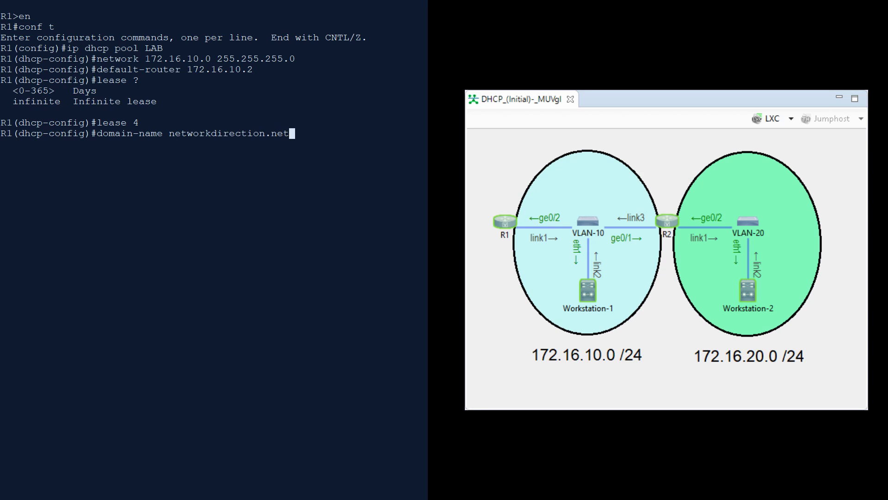
key("Return")
type("dns-server 172.16.10.1")
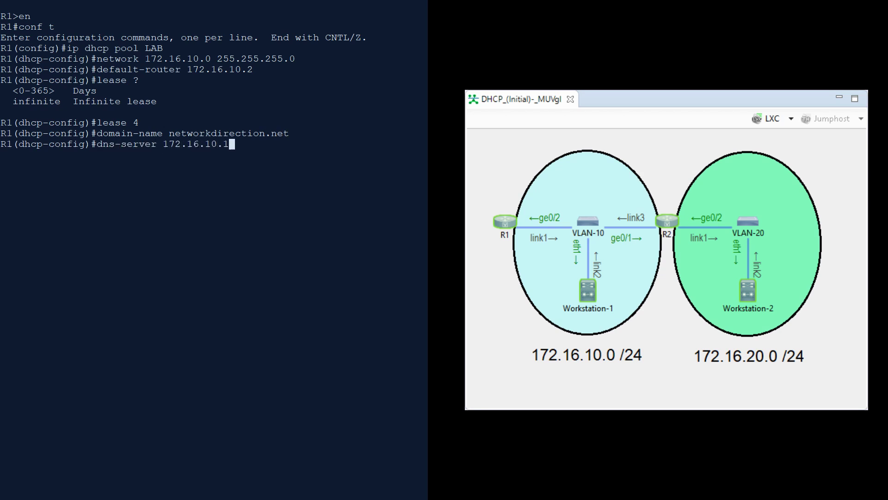
key("Return")
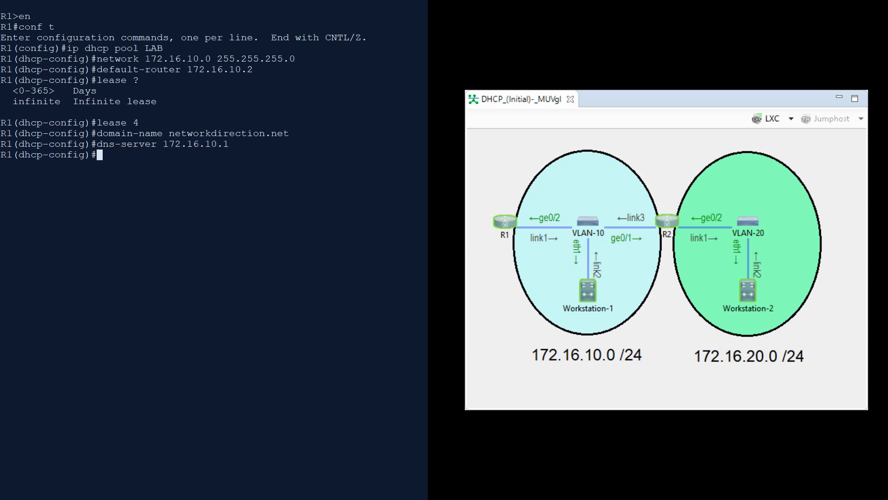
Step: Set the LAB pool's next server to 10.10.10.10 and return to global configuration mode
type("next-server 10.10.10.")
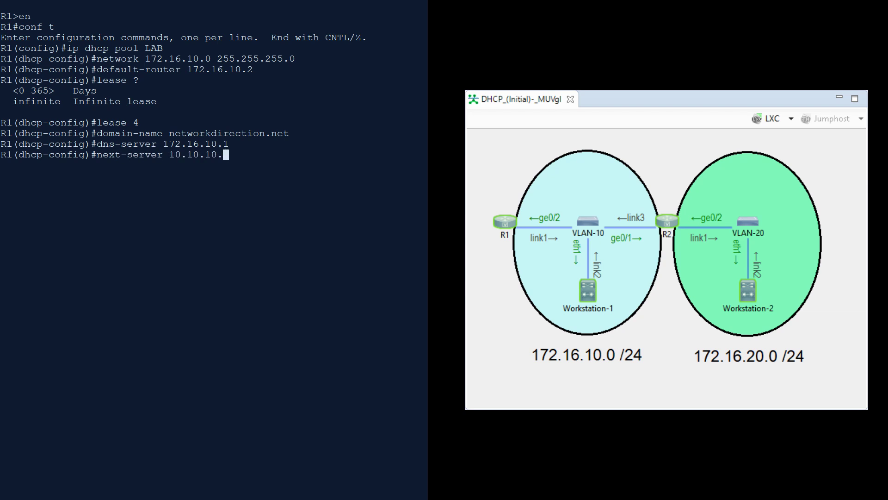
type("10")
key("Return")
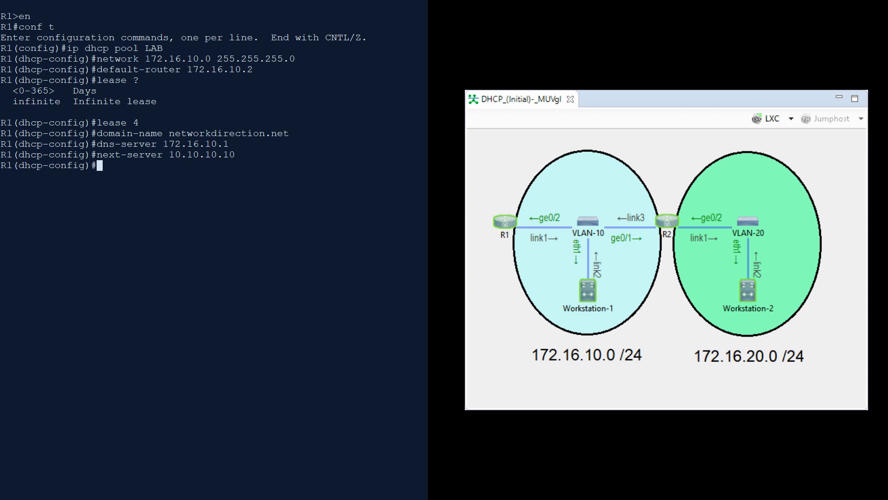
type("exit")
key("Return")
Step: Exclude the address range from 172.16.10.1 to 172.16.10.1 from DHCP assignment on R1
type("ip dhcp ")
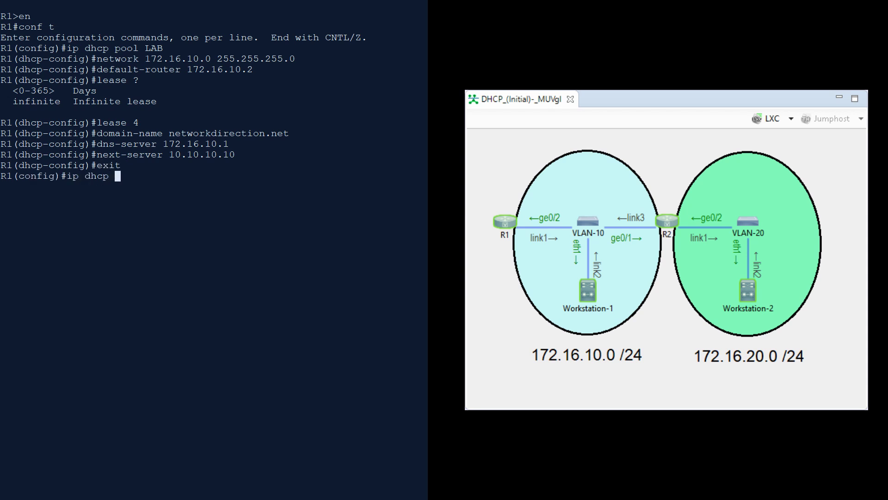
type("excl")
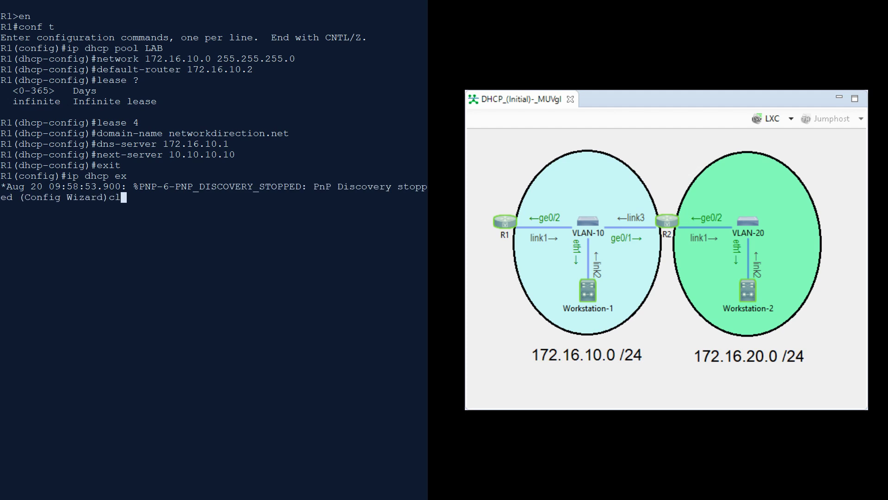
key("BackSpace")
key("BackSpace")
key("BackSpace")
type("x")
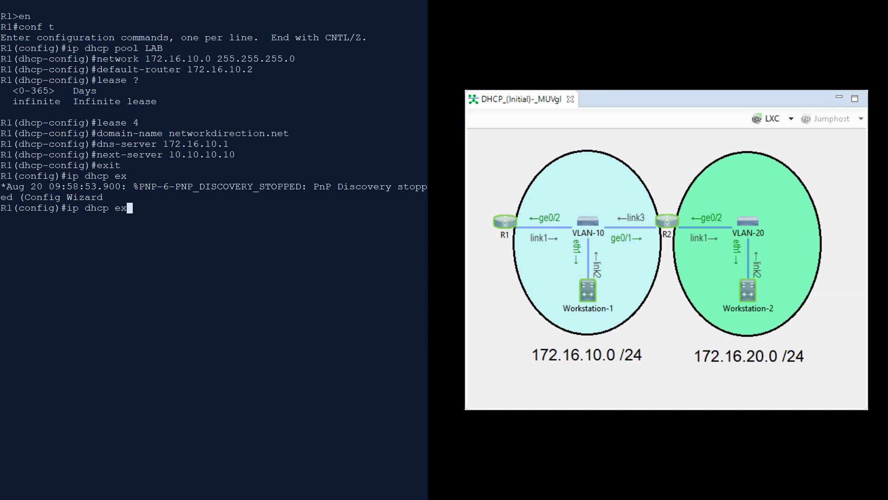
type("cluded-address 172.1")
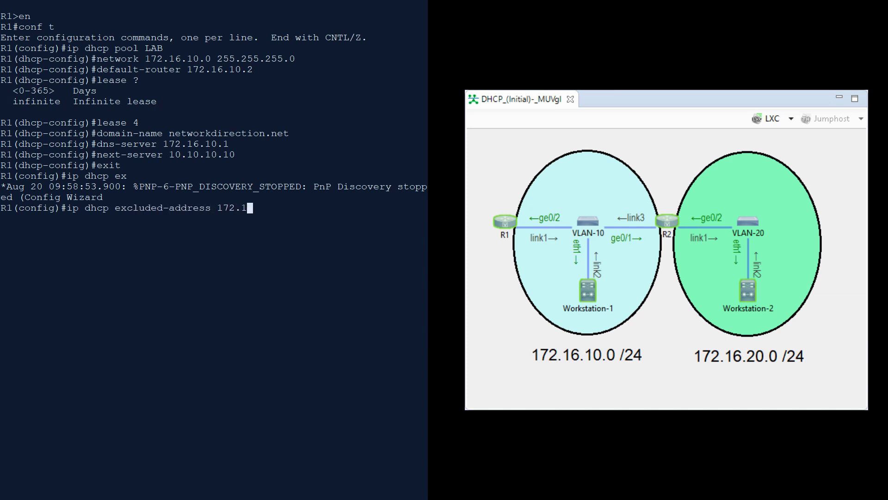
type("6.10.1 172.16.10.1")
key("Return")
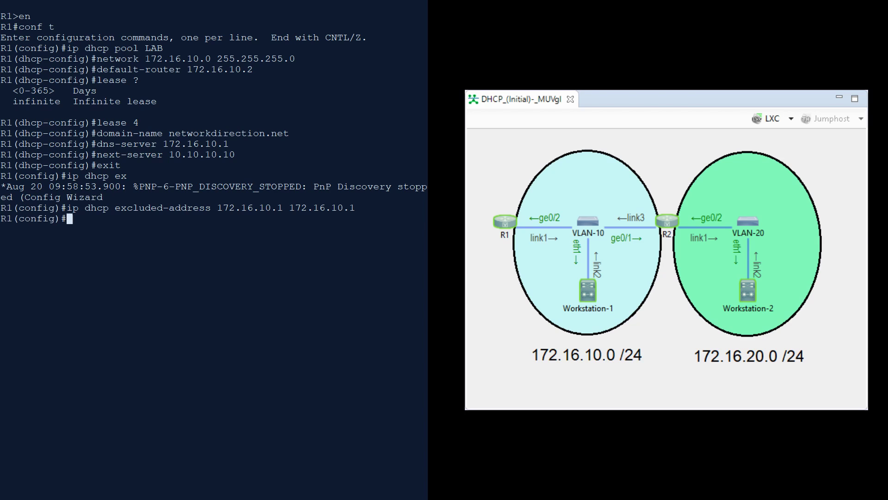
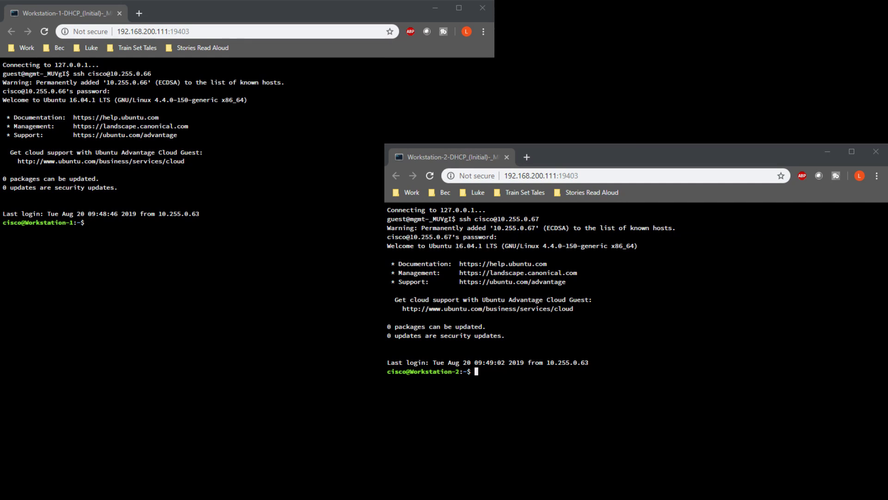
Step: Switch to Workstation-1 and request a DHCP lease on eth1 using sudo dhclient with verbose output, entering the account password
key("alt+Tab")
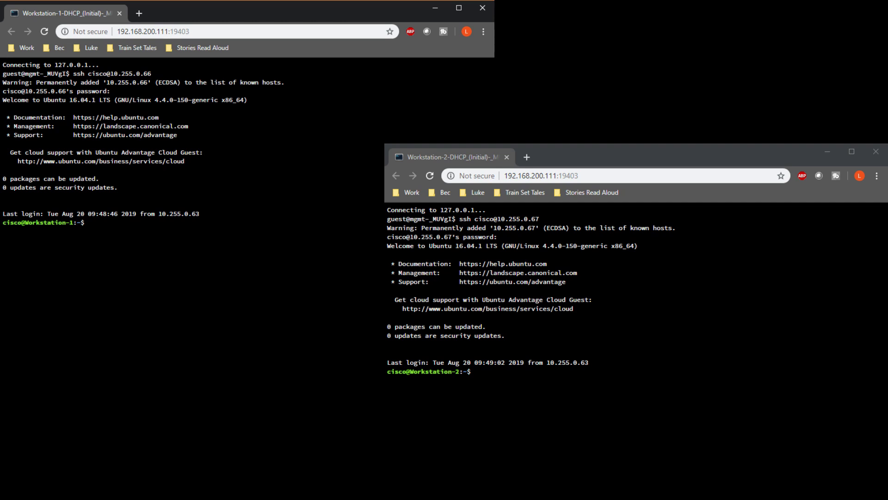
type("sudo dhclient eth1 -v")
key("Return")
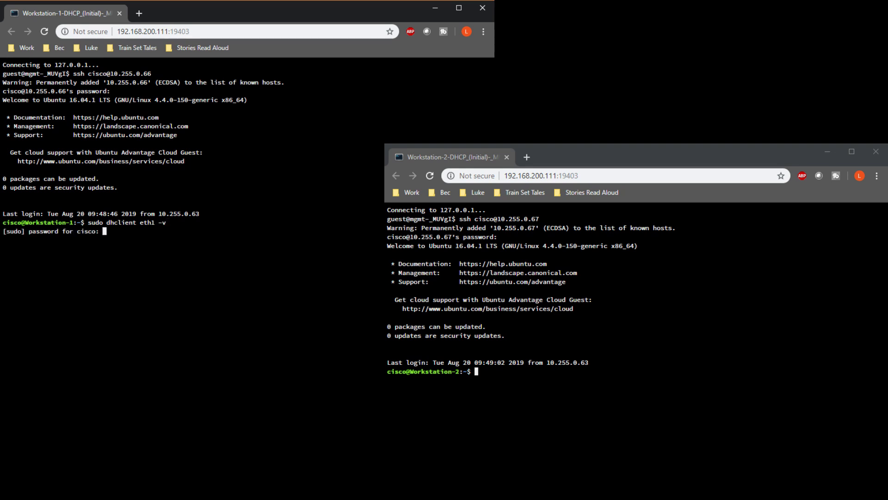
key("Return")
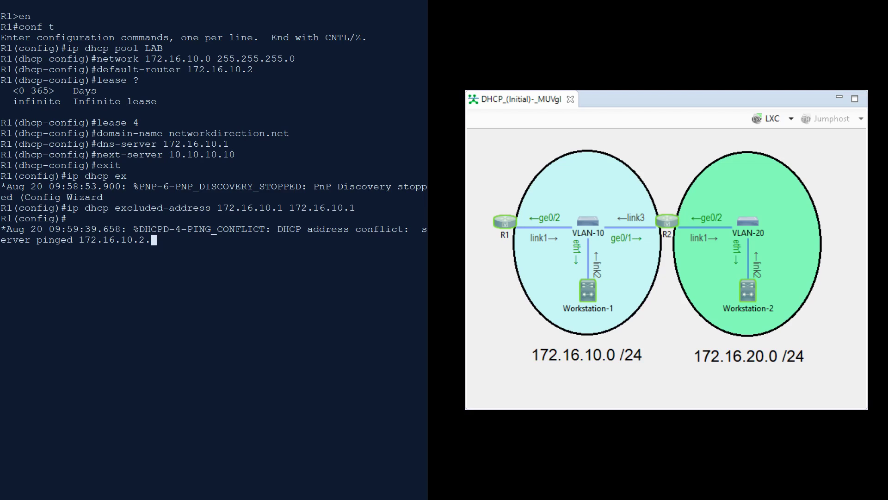
Step: Exclude addresses 172.16.10.1 through 172.16.10.2 from DHCP on R1 and leave global configuration mode
type("ip dhcp ")
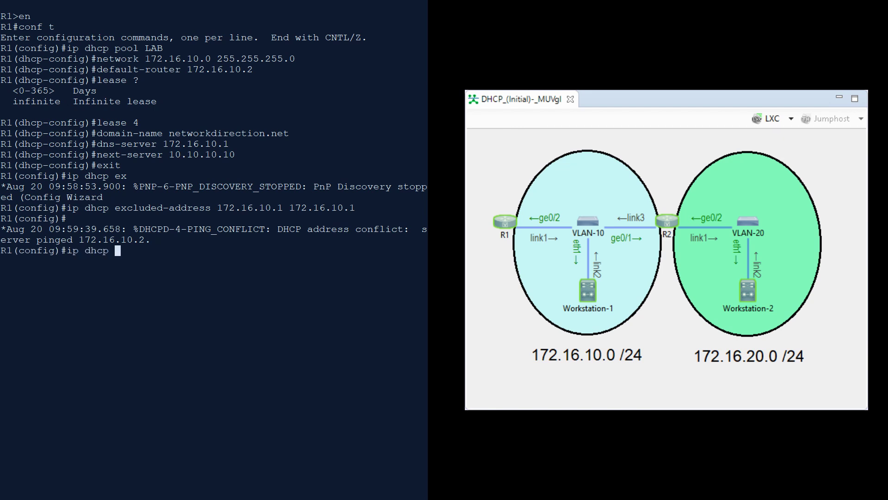
type("excluded-add")
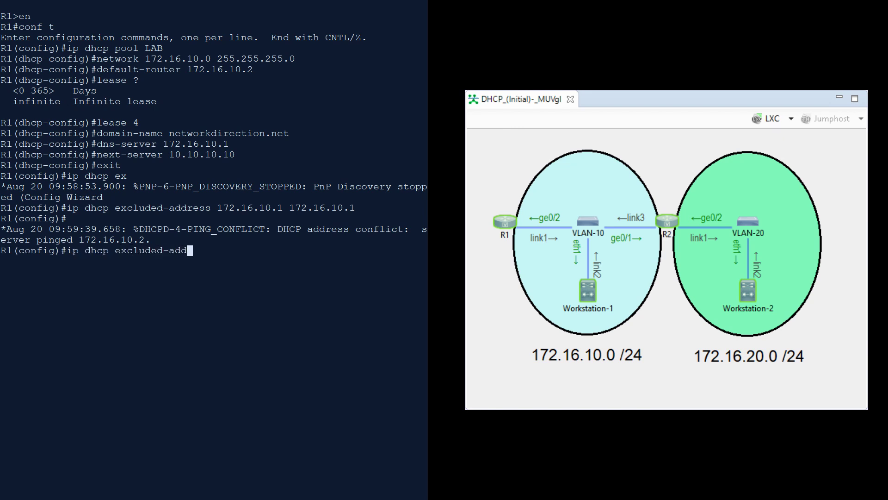
type("ress 172.16.10.1 172.16.10.2")
key("Return")
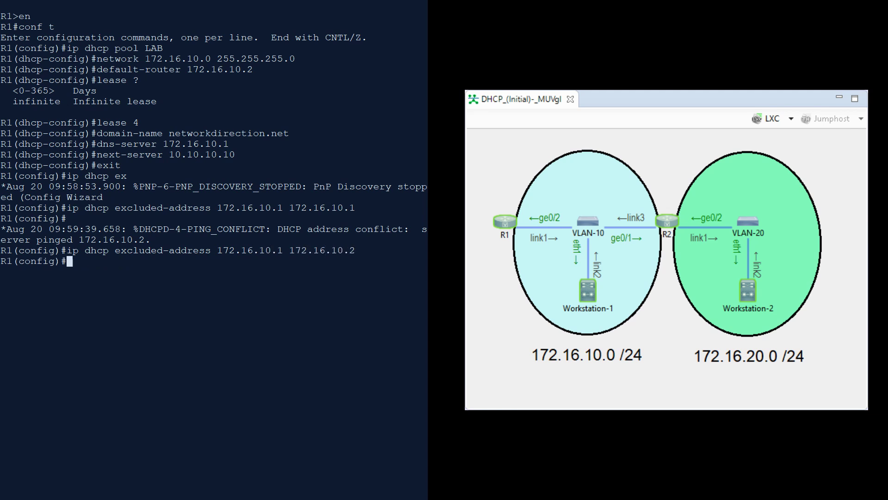
type("exit")
key("Return")
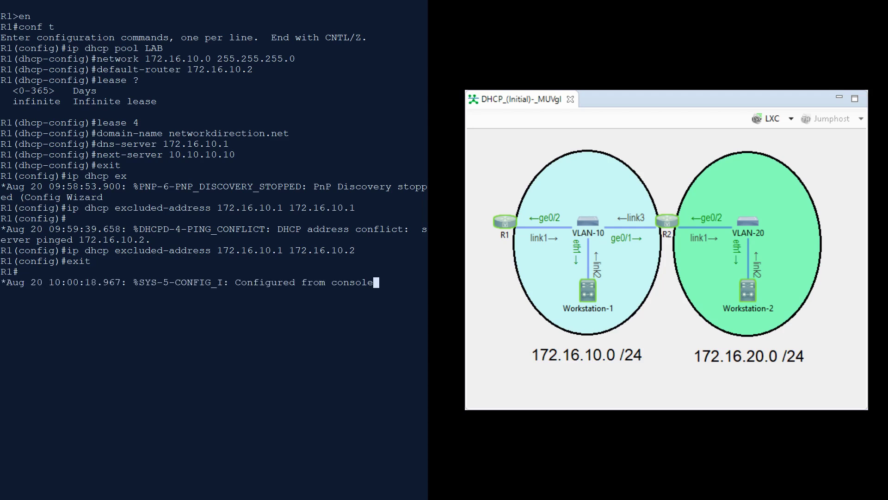
key("Return")
key("Return")
Step: Create a DHCP pool named RELAY on R1 with network 172.16.20.0 255.255.255.0 and default router 172.16.20.2, leaving pool configuration
type("conf t")
key("Return")
type("ip dhcp pool RELAY")
key("Return")
type("network 172.16.20.0 255.255.255.")
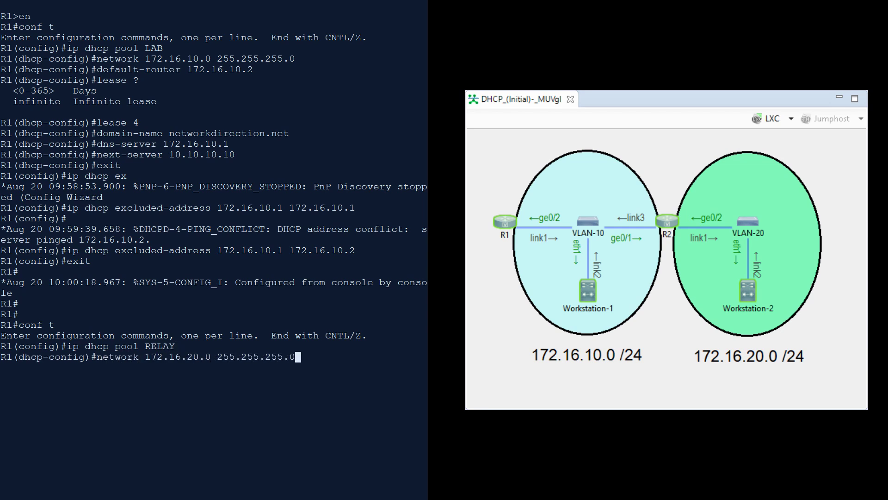
type("0")
key("Return")
type("default-router")
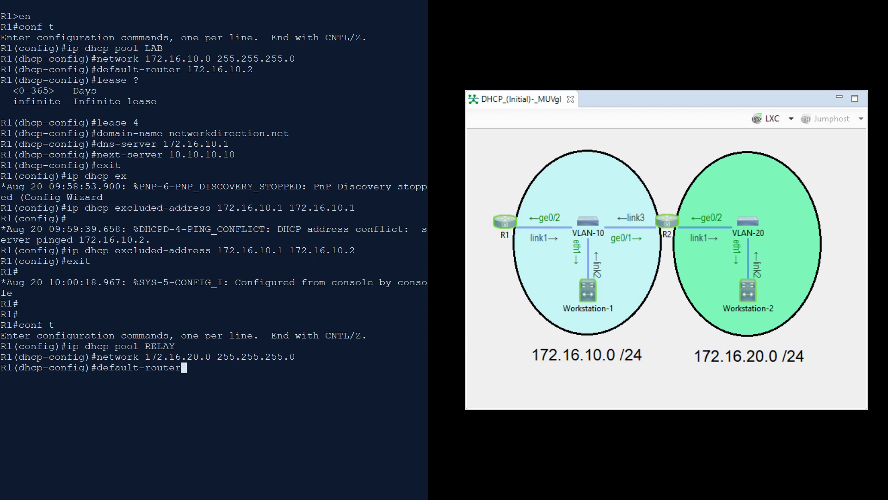
type(" 172.16.20.2")
key("Return")
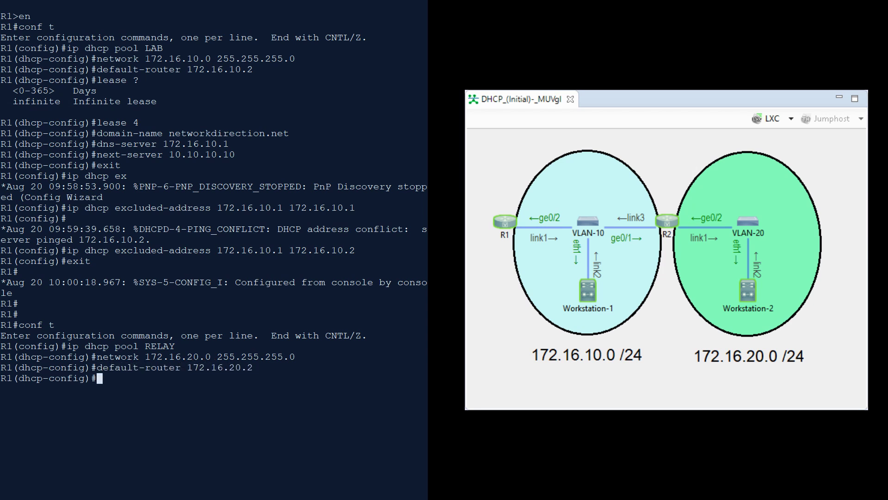
type("exit")
key("Return")
Step: Exclude addresses 172.16.20.1 through 172.16.20.2 from DHCP assignment on R1
type("ip dhcp ")
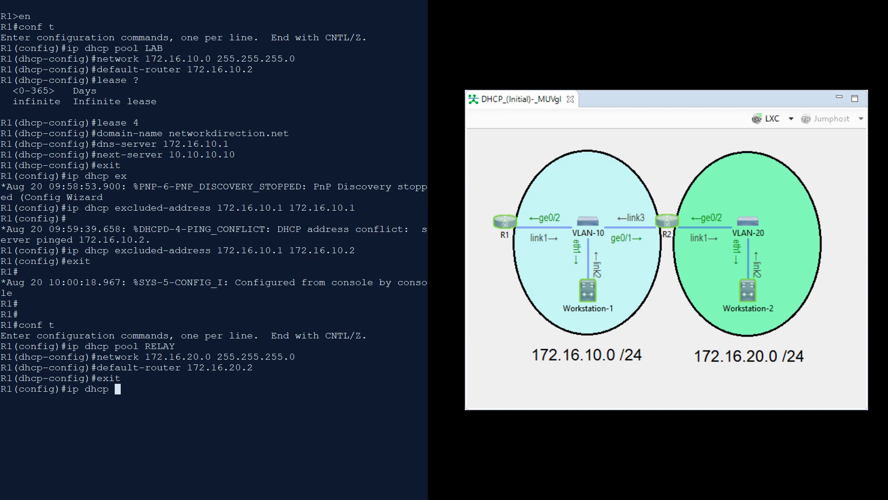
type("excluded-address 172.16.20.")
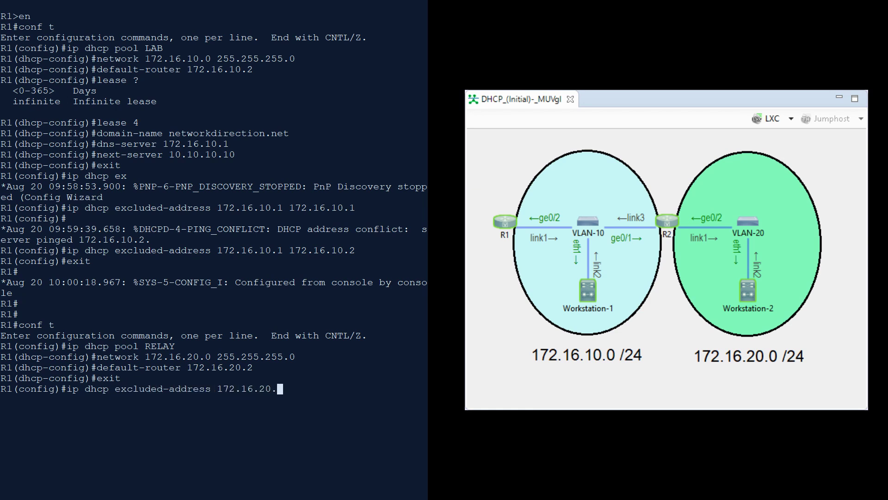
type("1 172.16.20.2")
key("Return")
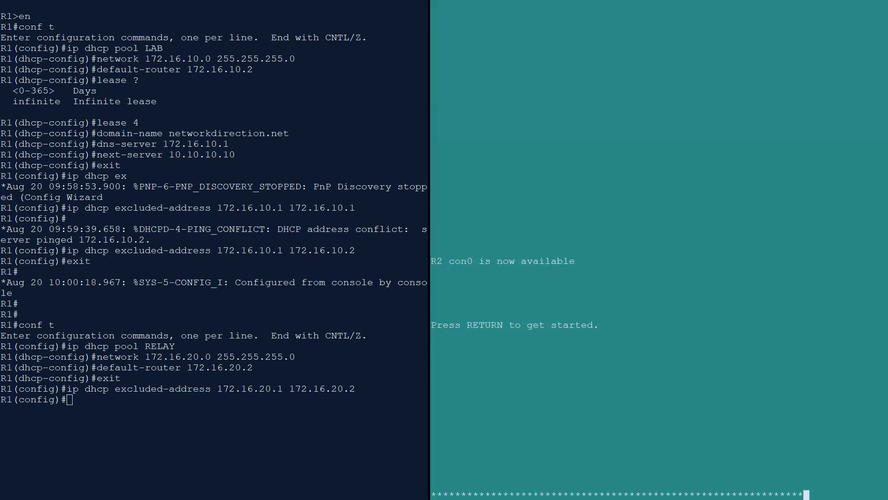
Step: Switch to router R2's console and enter privileged mode and terminal configuration mode
type("en")
key("Return")
type("conf")
key("Return")
key("Return")
Step: Set the IP helper address 172.16.10.1 on R2's interface gi 0/2 and leave configuration mode
type("inter")
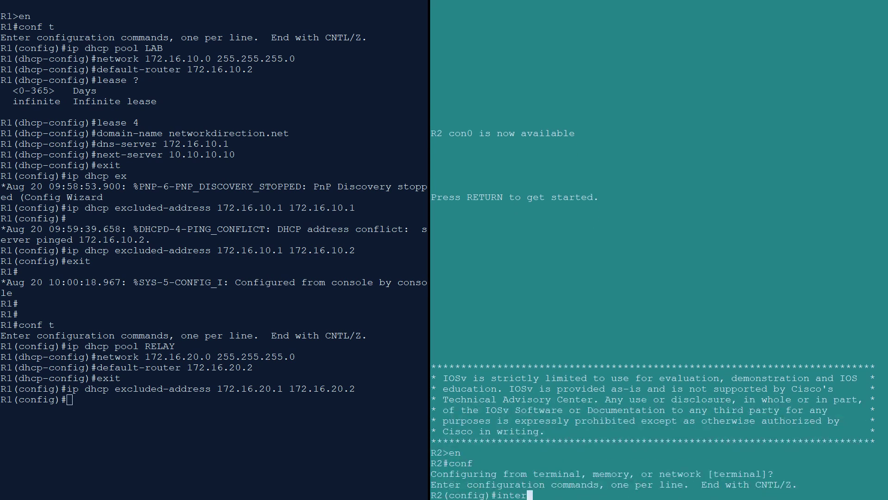
type("face gi 0/2")
key("Return")
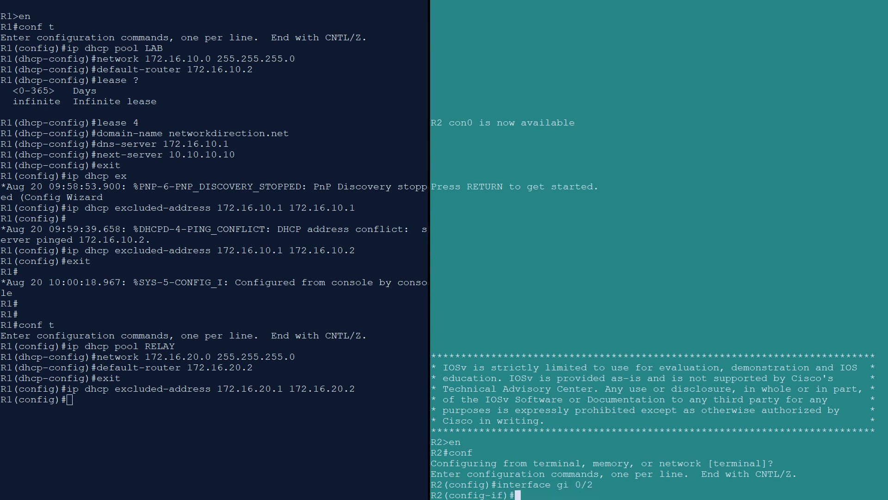
type("ip helper-address 172.16.")
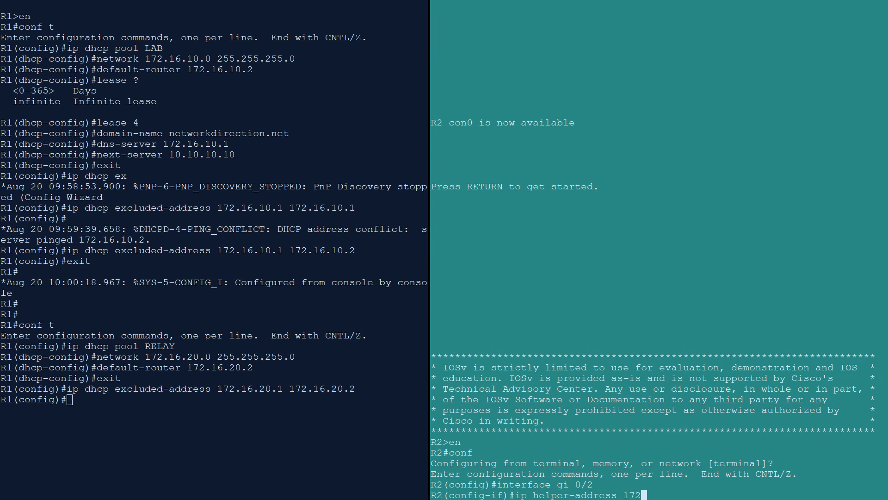
type("10.1")
key("Return")
key("ctrl+z")
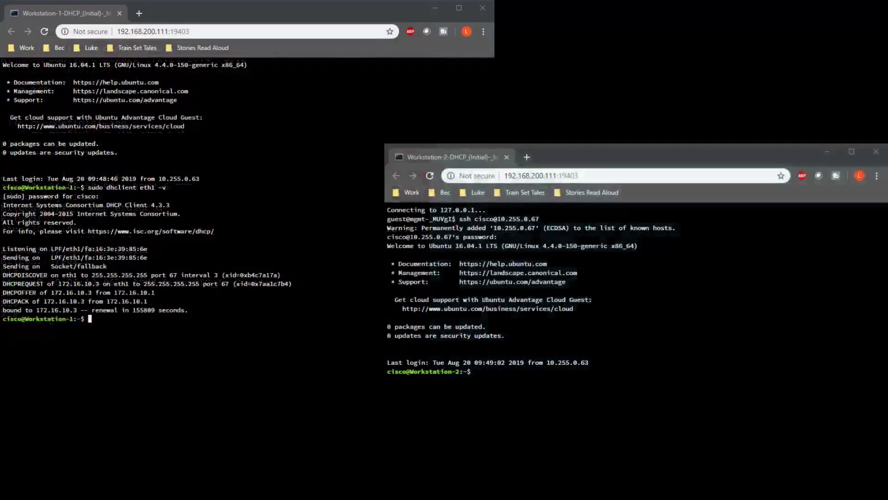
Step: Request a DHCP lease for eth1 on Workstation-2 using dhclient with elevated privileges and verbose output
type("sudo ")
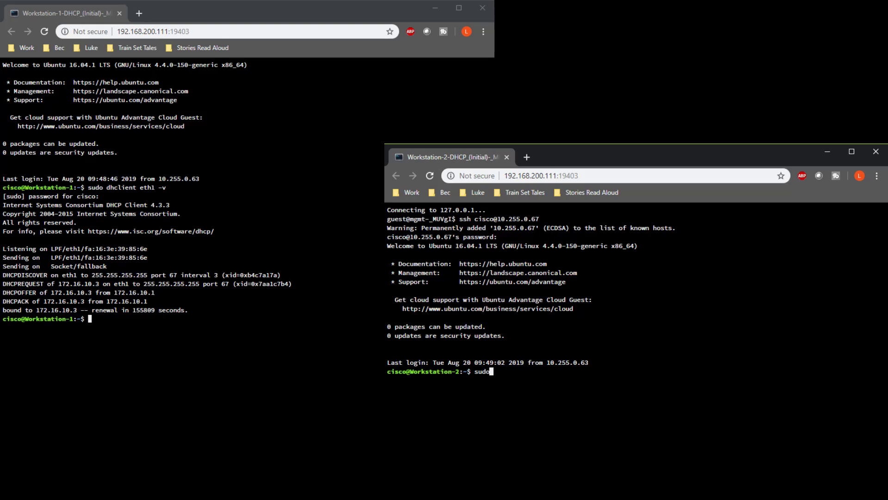
type("dhclient eth1 -v")
key("Return")
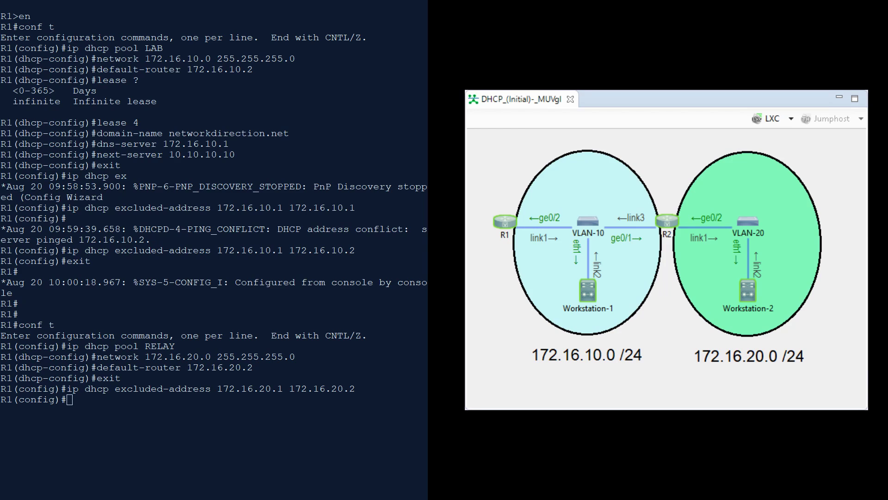
Step: Leave configuration mode on R1 and display its DHCP pool usage with show ip dhcp pool
key("ctrl+z")
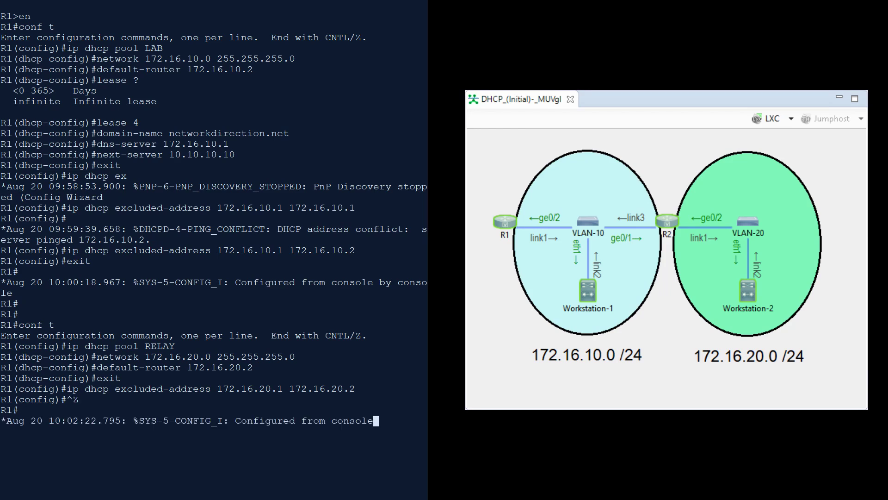
key("Return")
type("show ip dhcp pool")
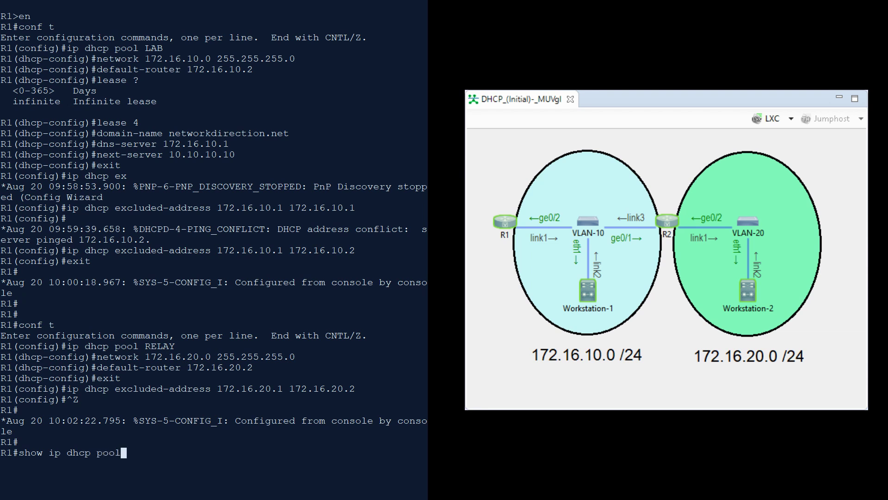
key("Return")
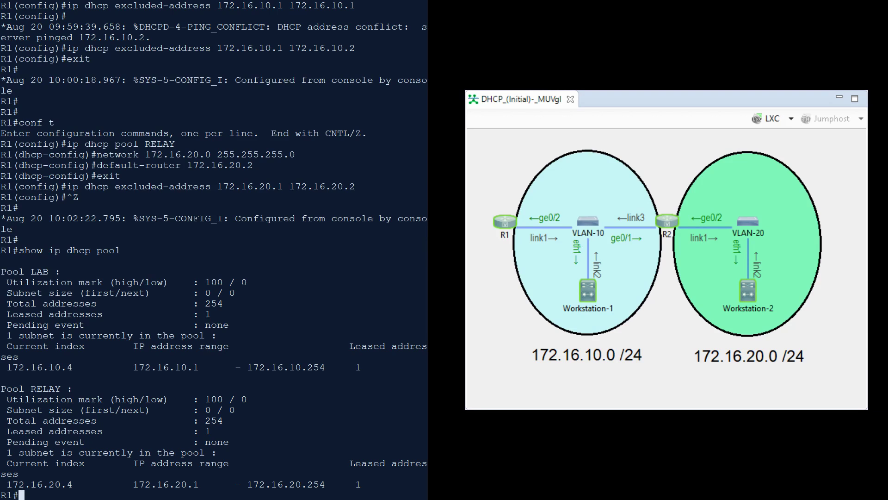
Step: Display R1's DHCP address bindings with show ip dhcp binding, repeating the listing in the widened console
type("show ip dhcp bindin")
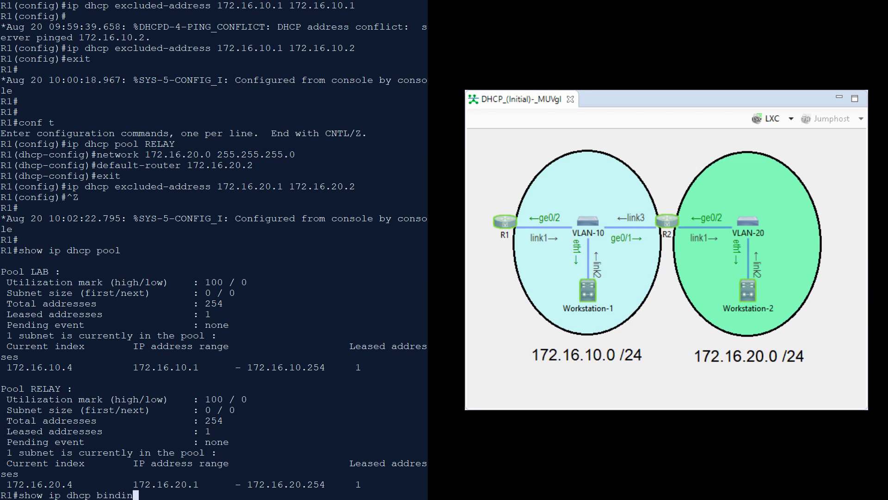
type("g")
key("Return")
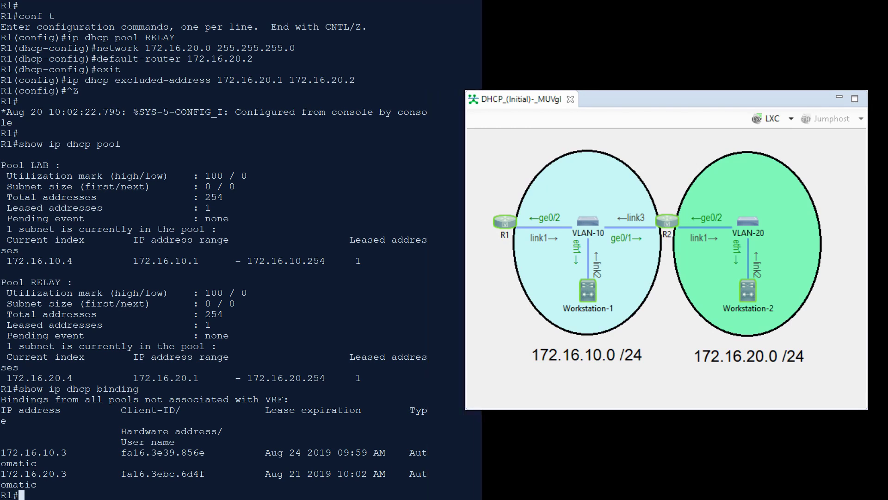
key("Return")
key("Return")
key("Return")
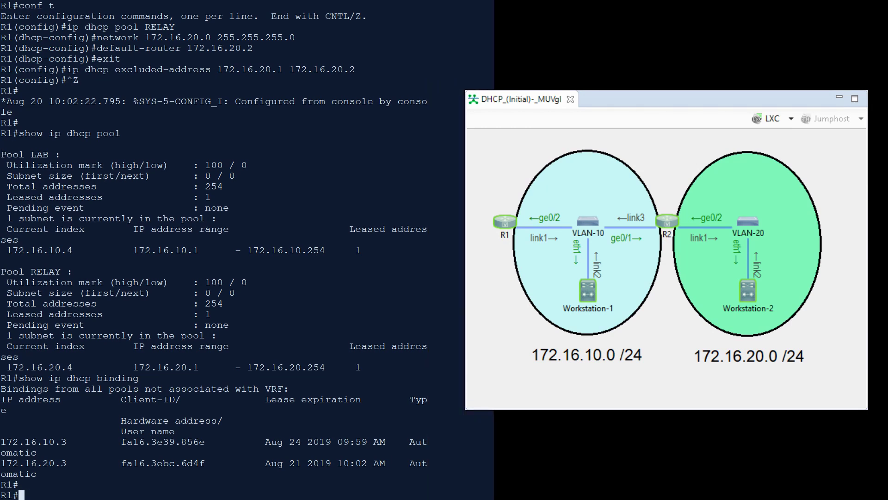
key("Up")
key("Return")
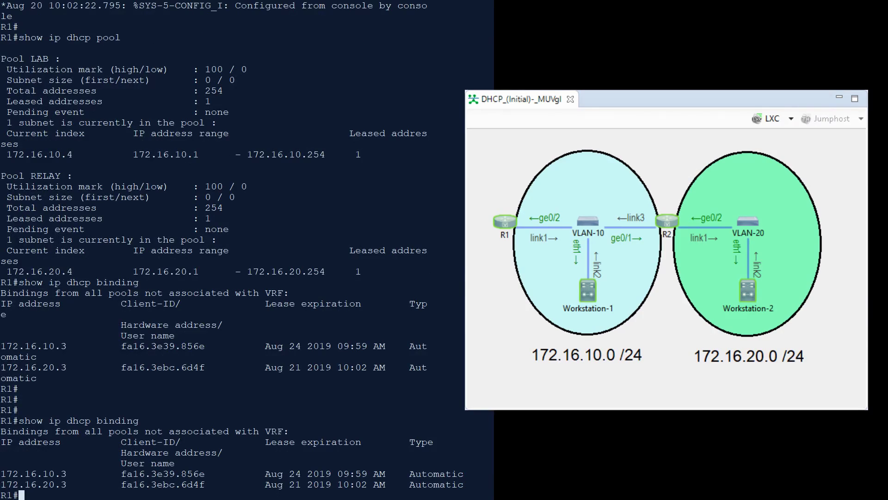
Step: Display R1's DHCP server statistics with show ip dhcp server statistics
key("Return")
key("Return")
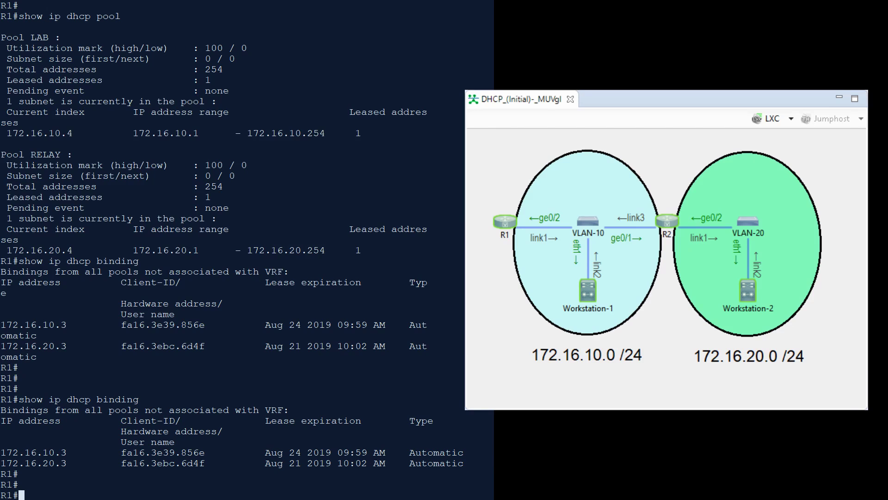
type("show ip dhcp server statistics")
key("Return")
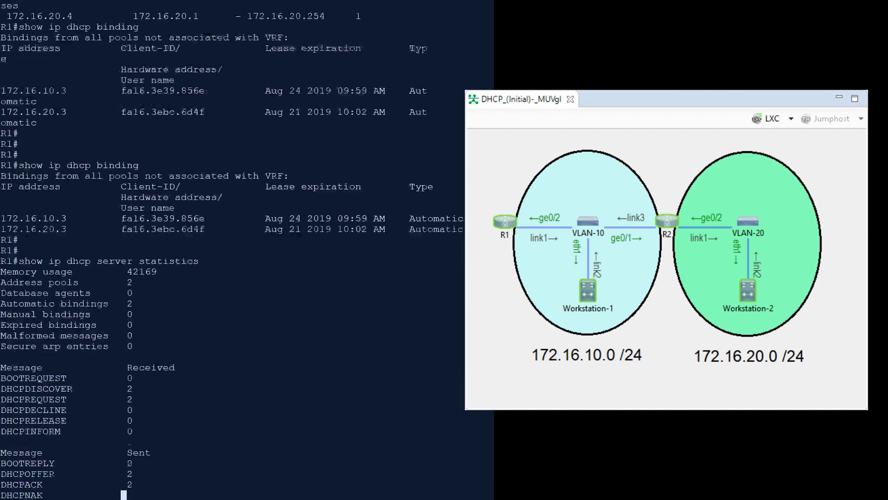